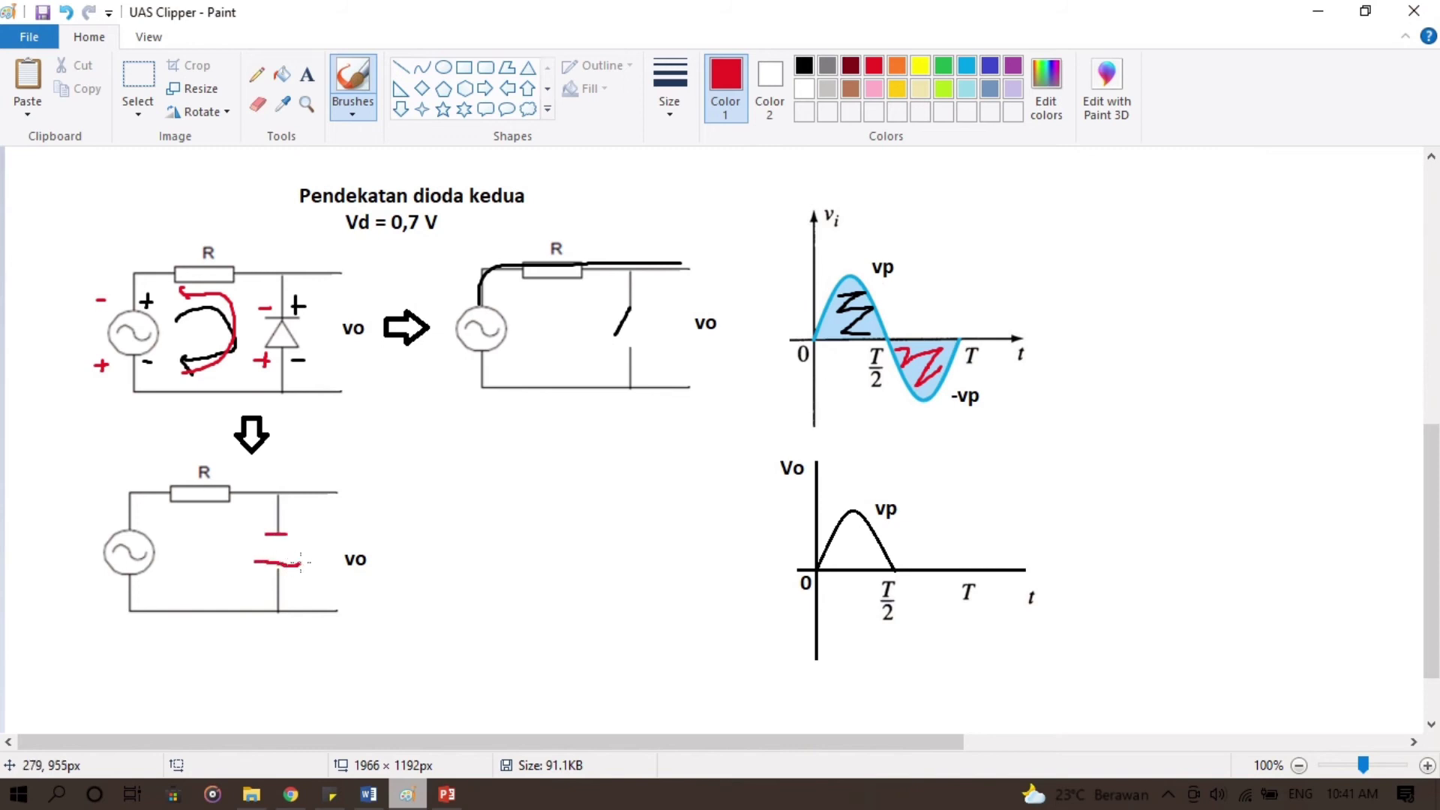
# Step: Label the red battery symbol in the lower equivalent circuit with the red text "0,7 v" beside it
pyautogui.click(307, 74)
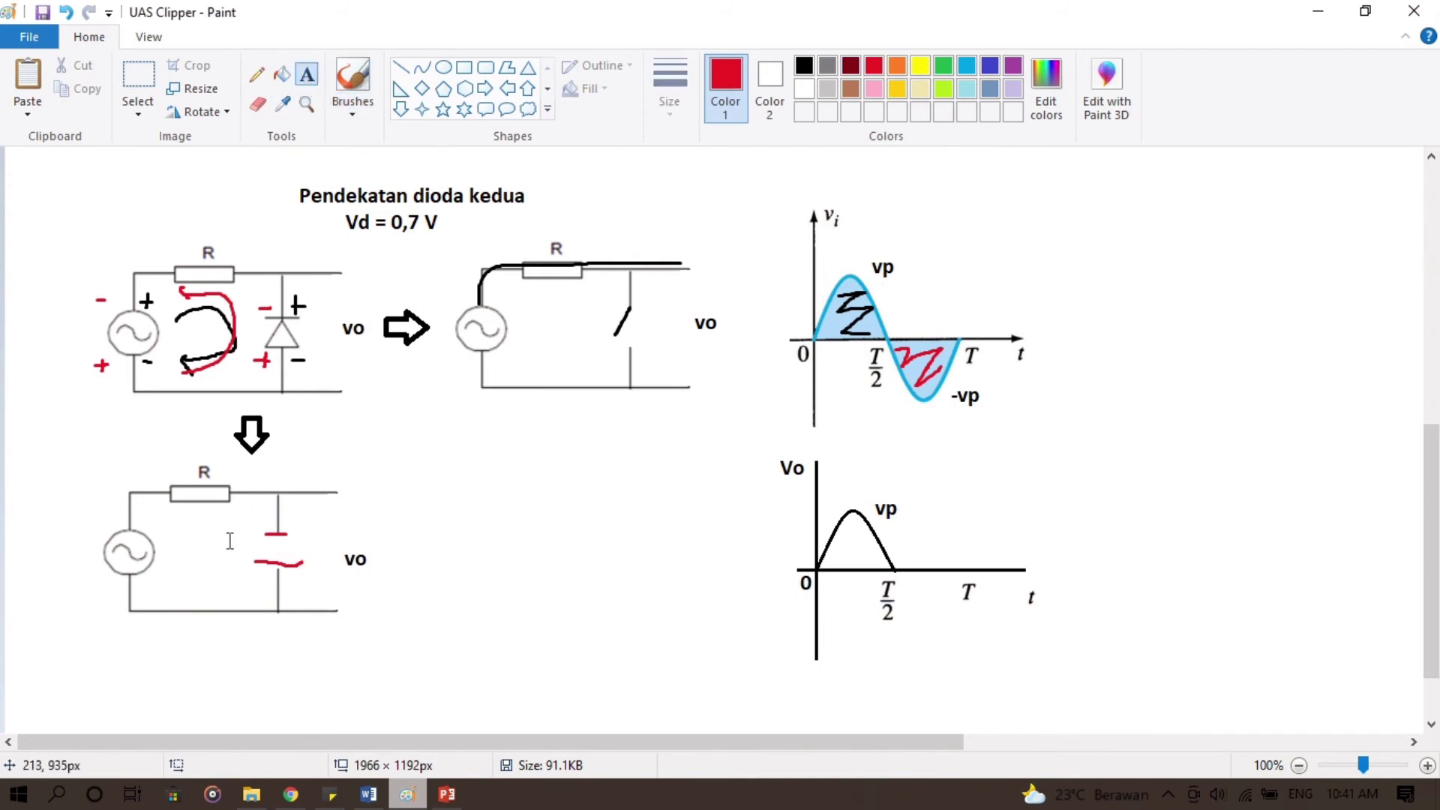
pyautogui.click(225, 534)
pyautogui.write('0,7 v')
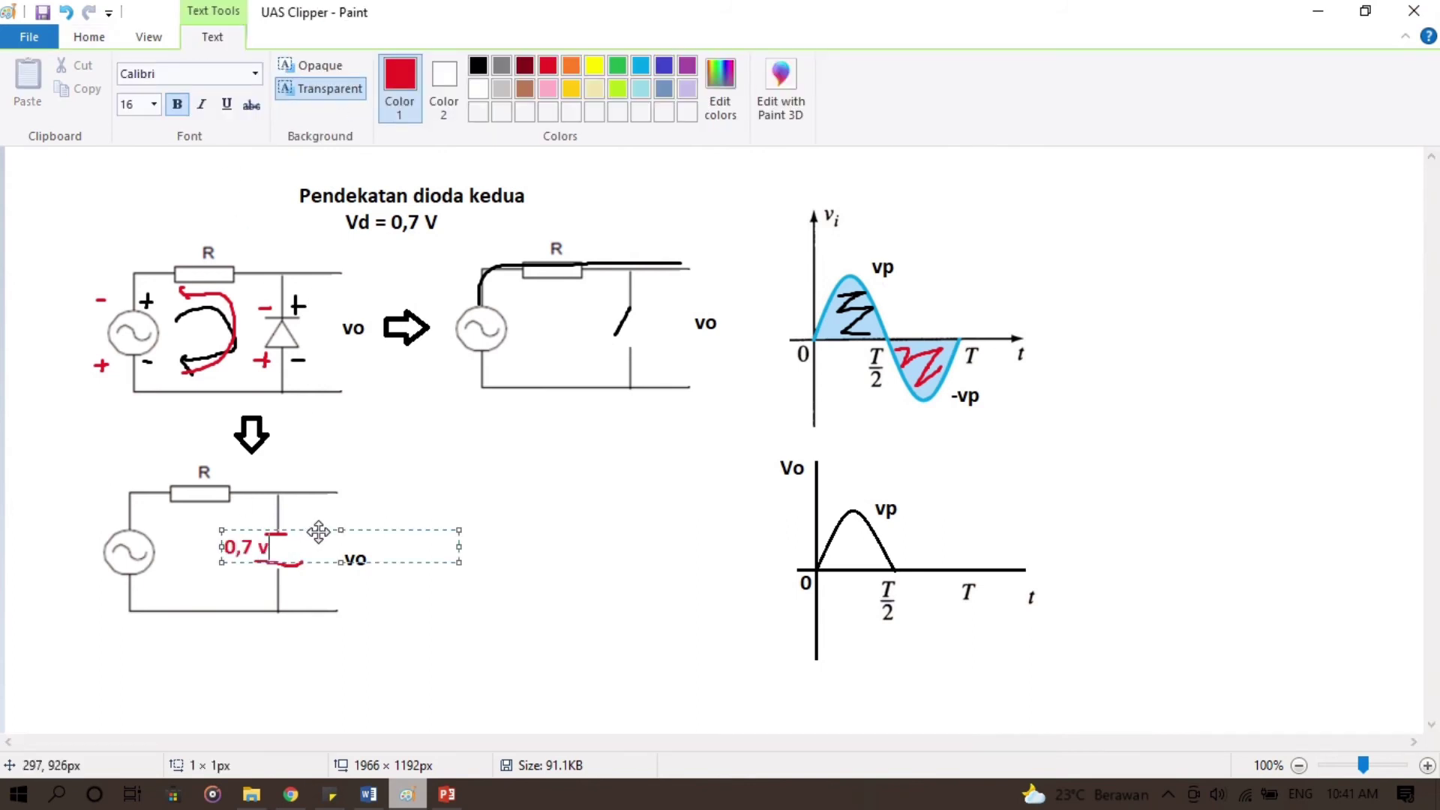
pyautogui.moveTo(318, 531); pyautogui.dragTo(307, 530)
pyautogui.click(313, 442)
# Step: Draw the clipped negative half-cycle in red between T/2 and T on the Vo graph and start a text label beneath it
pyautogui.click(401, 68)
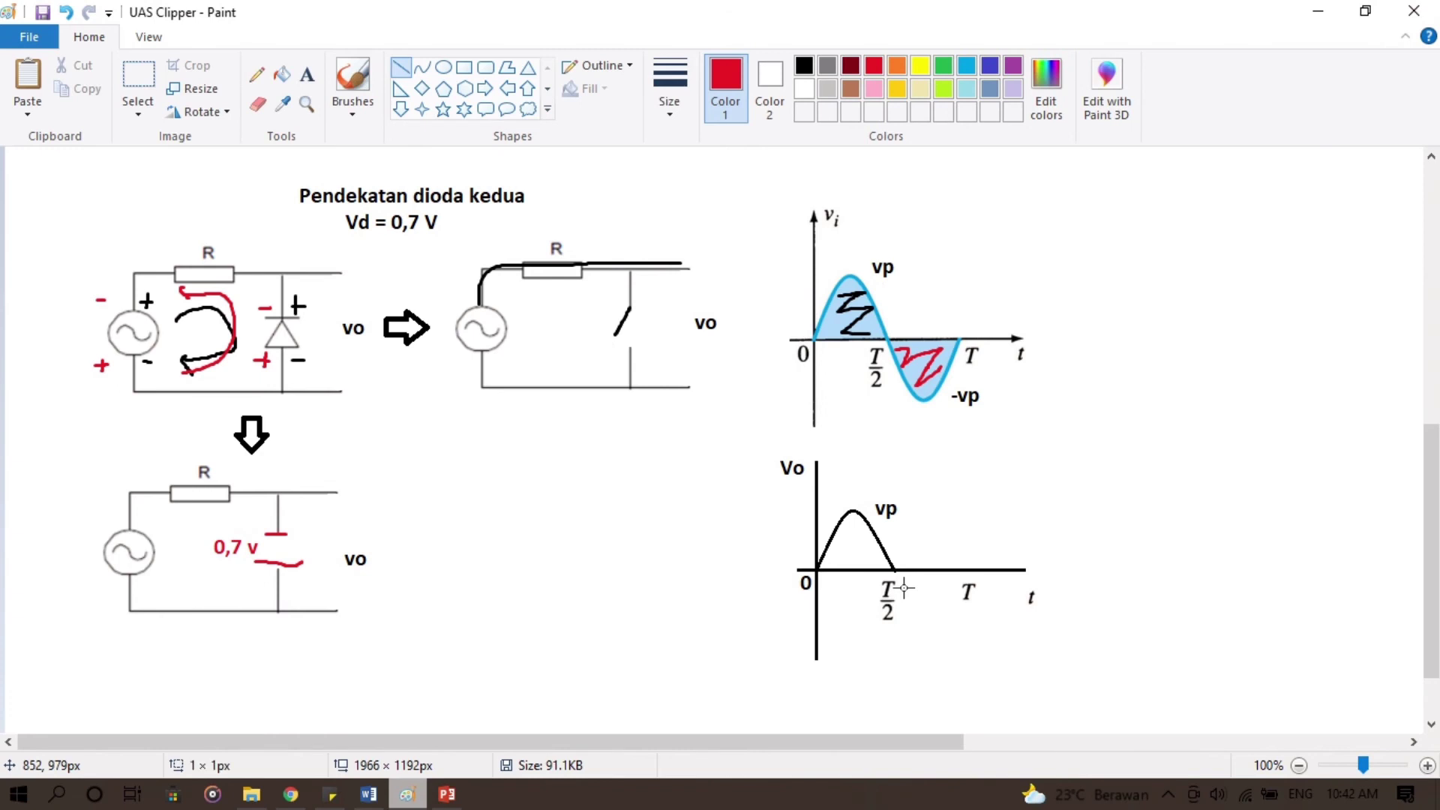
pyautogui.moveTo(904, 587)
pyautogui.mouseDown()
pyautogui.moveTo(954, 587)
pyautogui.moveTo(893, 572)
pyautogui.mouseUp()
pyautogui.click(353, 82)
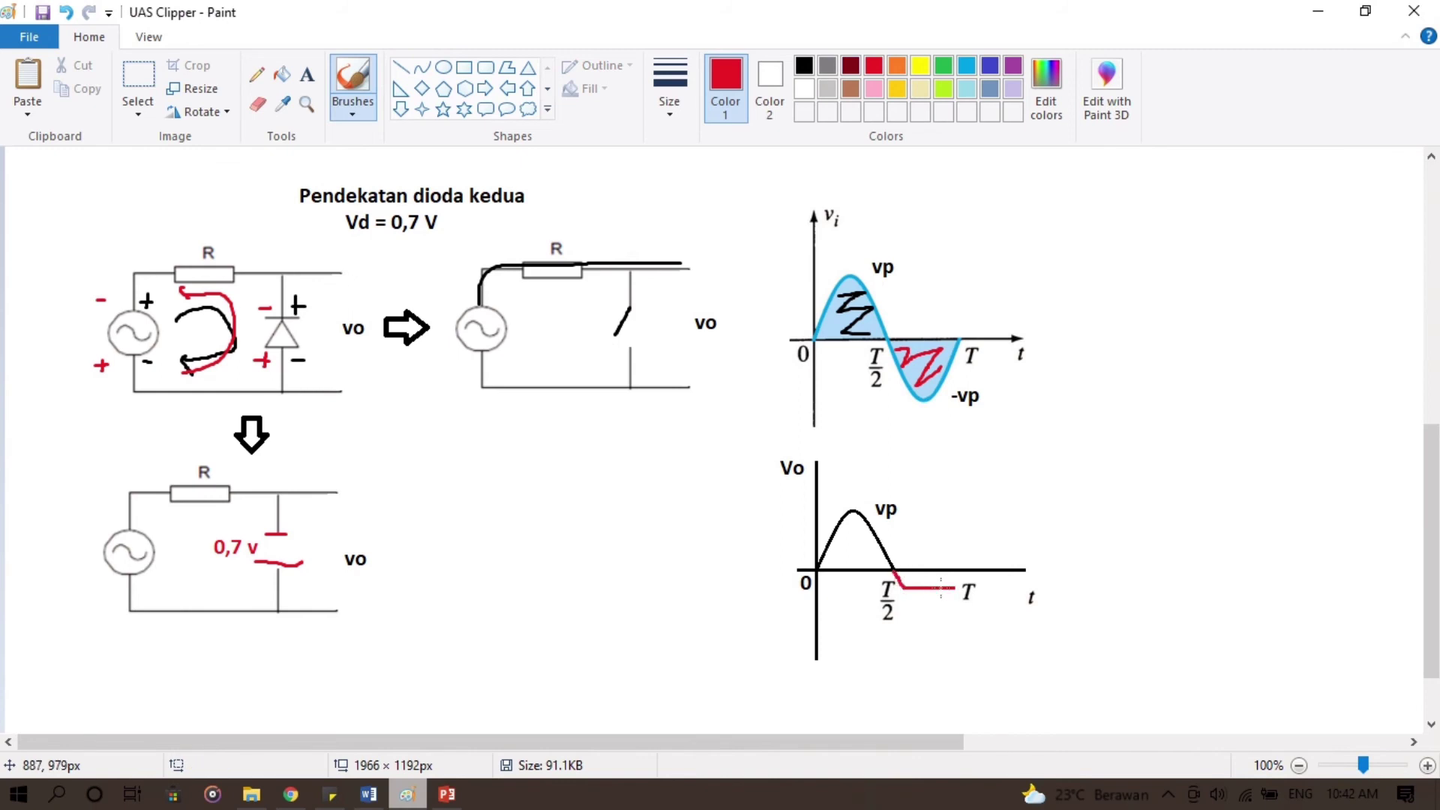
pyautogui.click(307, 74)
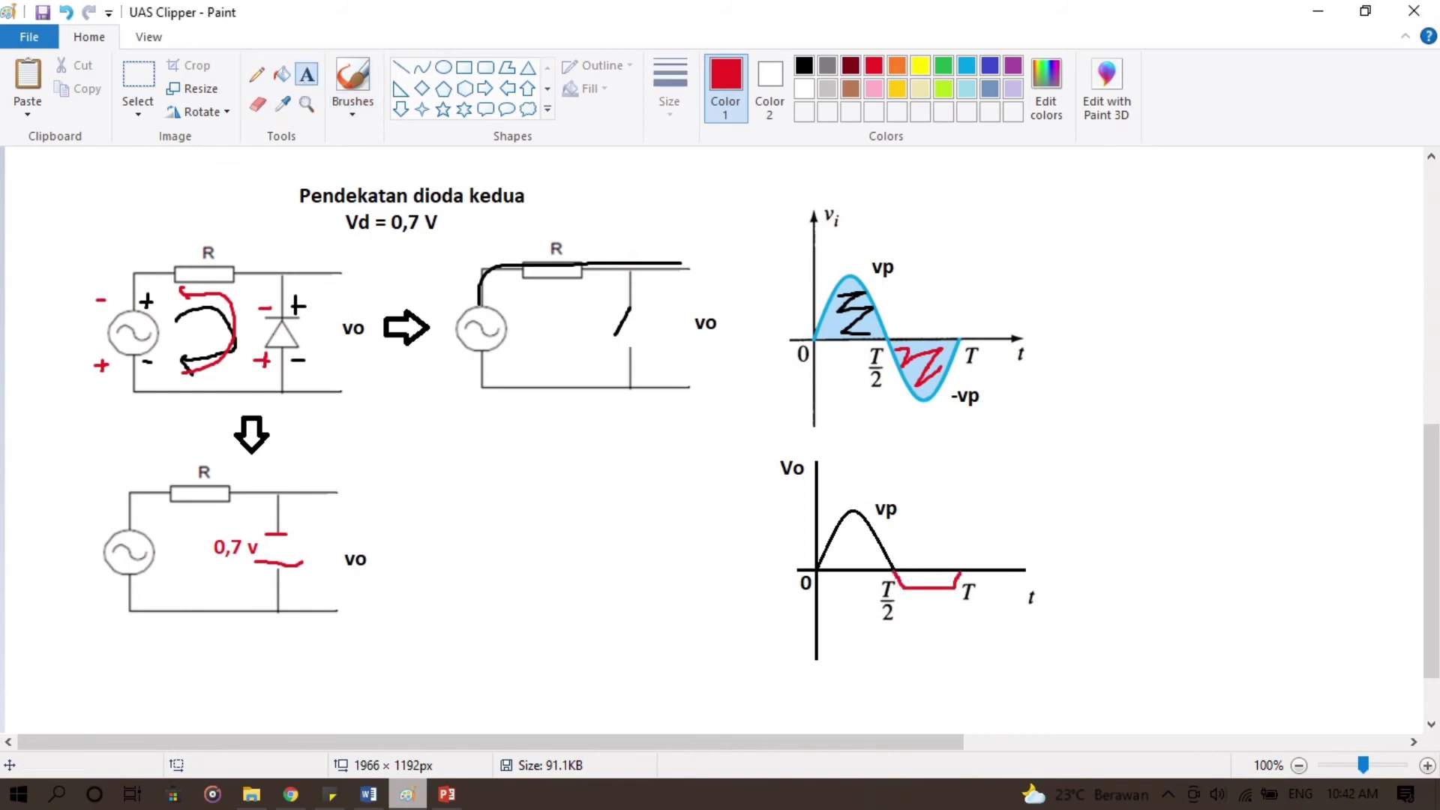
pyautogui.click(914, 599)
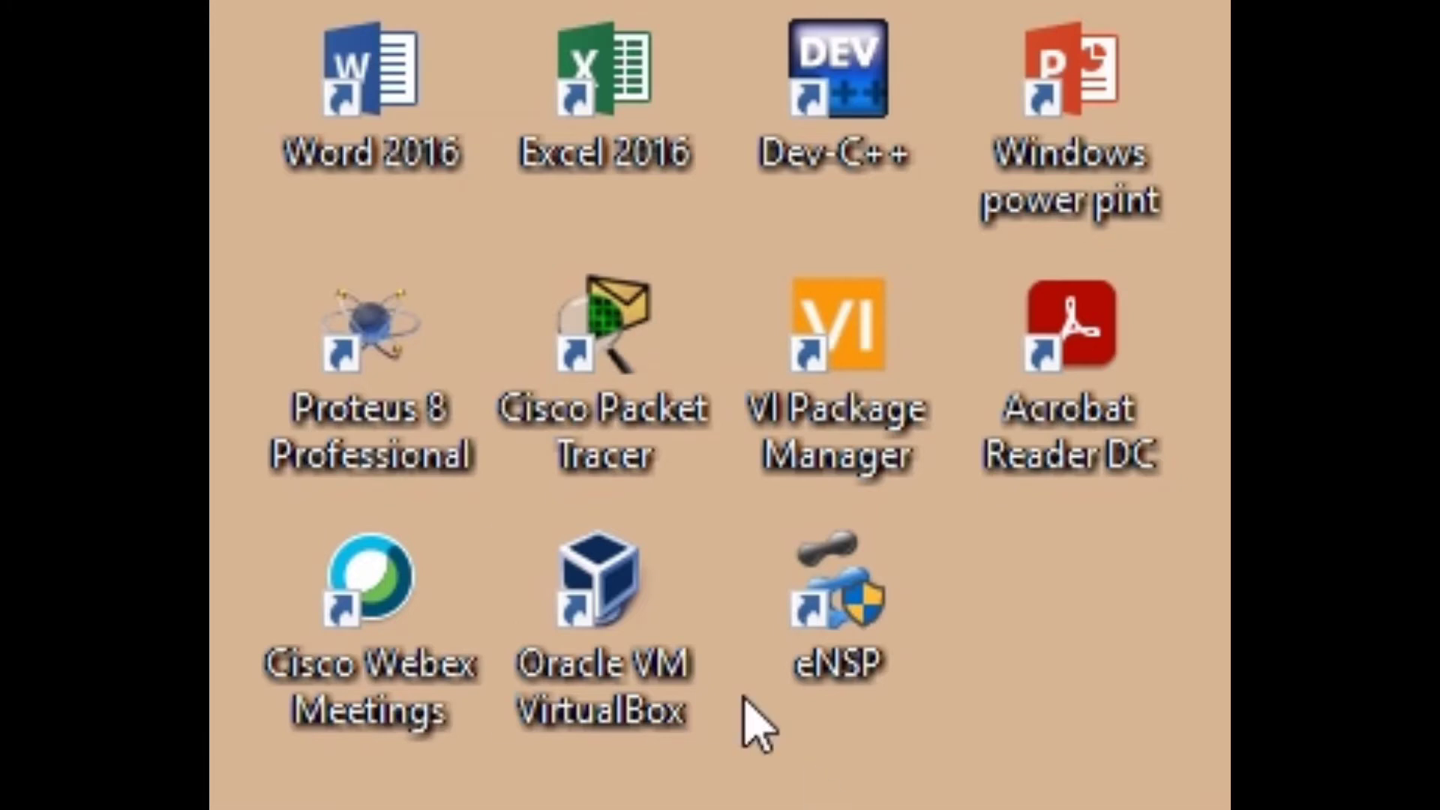
# Step: Open Proteus 8 Professional and place an alternator on the left side of the empty schematic
pyautogui.doubleClick(435, 466)
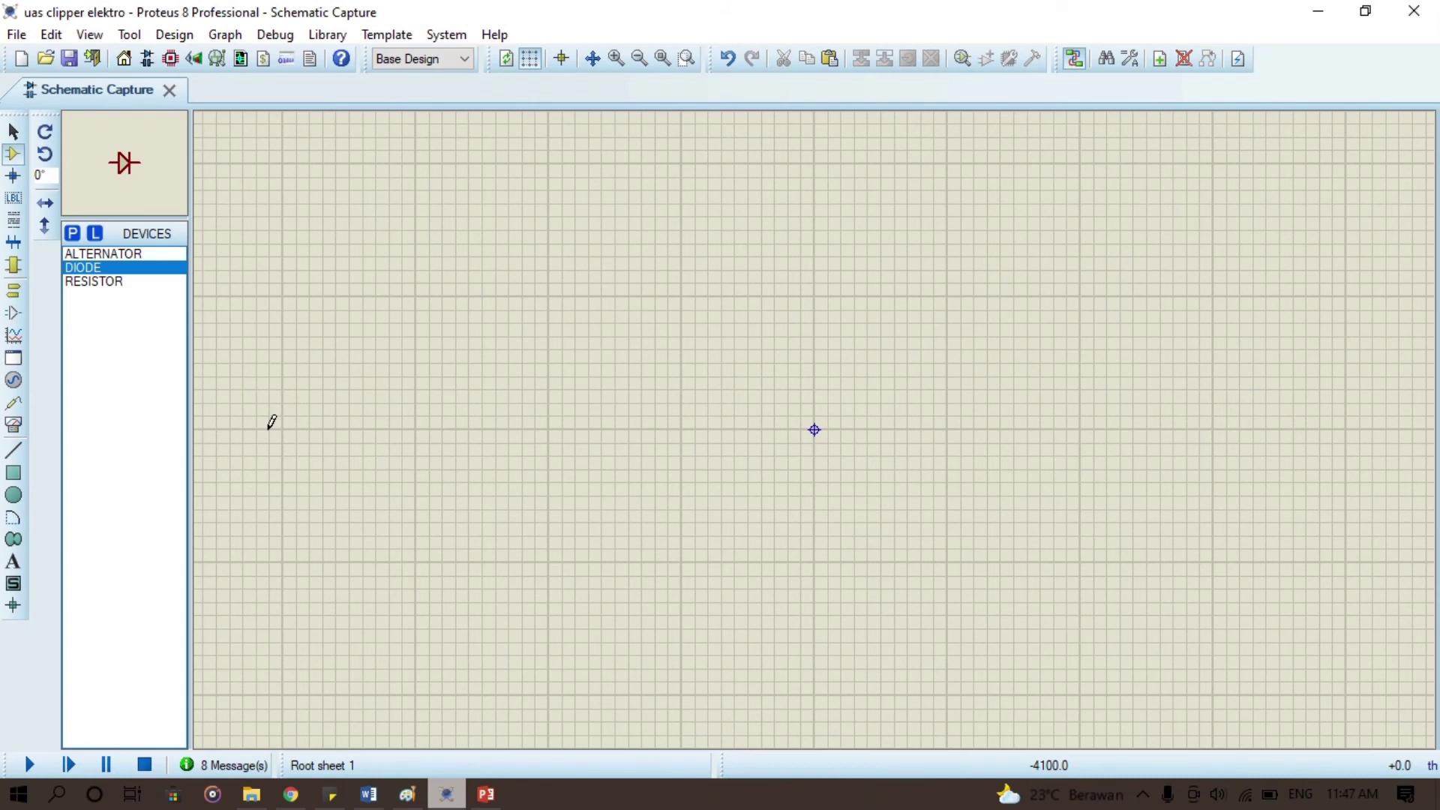
pyautogui.click(112, 253)
pyautogui.click(359, 351)
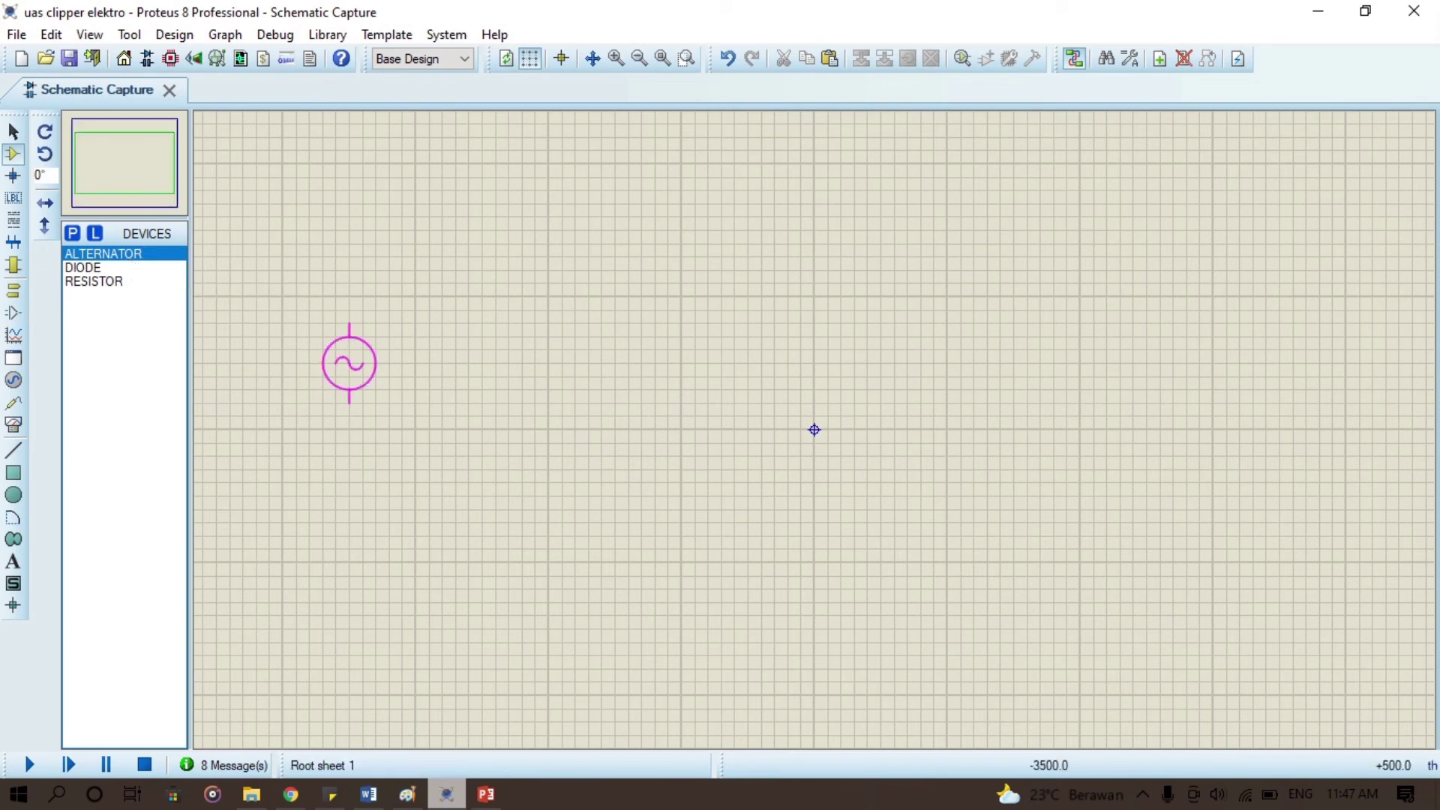
pyautogui.click(336, 377)
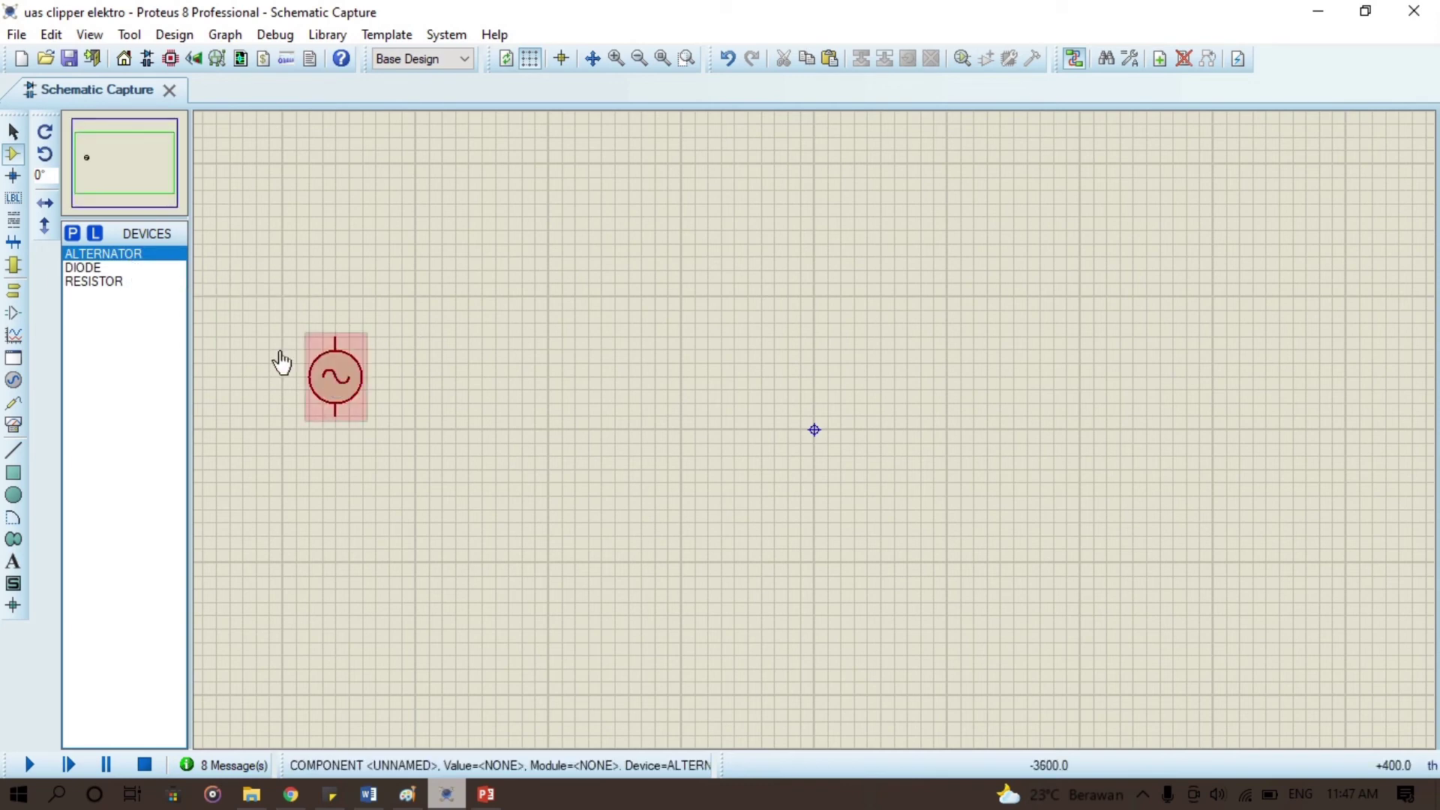
# Step: Place a horizontal resistor above the alternator to its right and a diode rotated 90° farther right, level with the alternator
pyautogui.click(124, 282)
pyautogui.click(424, 293)
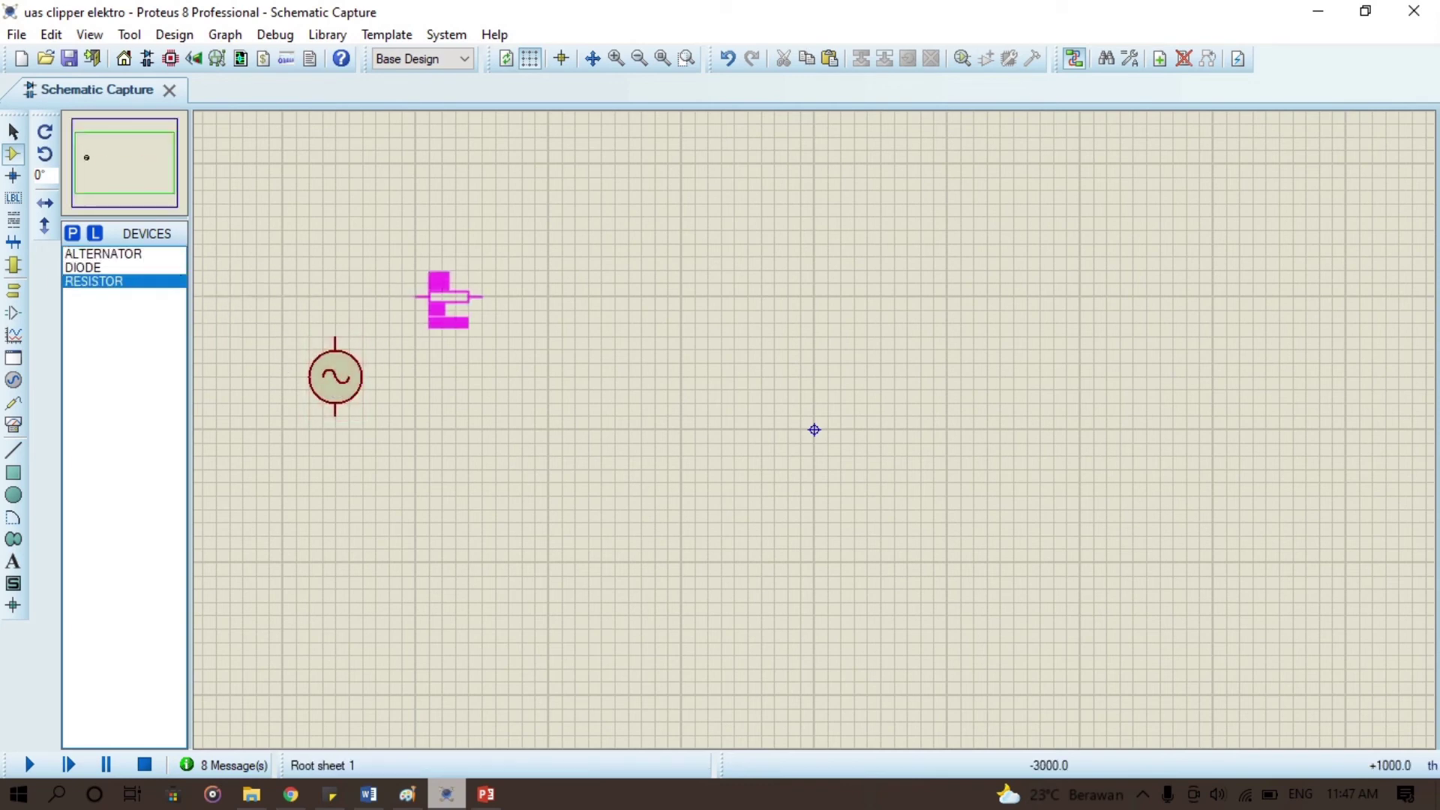
pyautogui.click(448, 294)
pyautogui.click(112, 267)
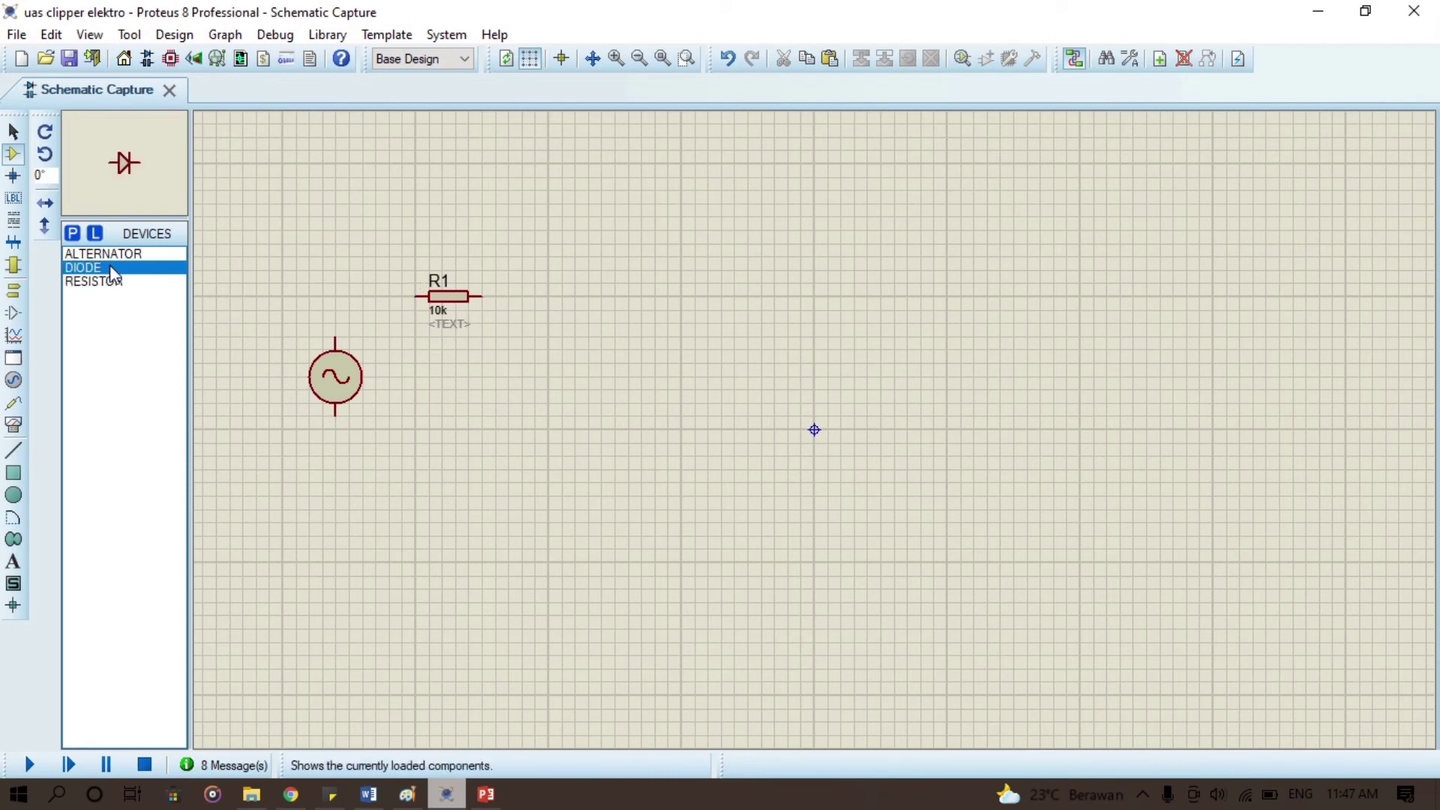
pyautogui.click(45, 154)
pyautogui.click(581, 386)
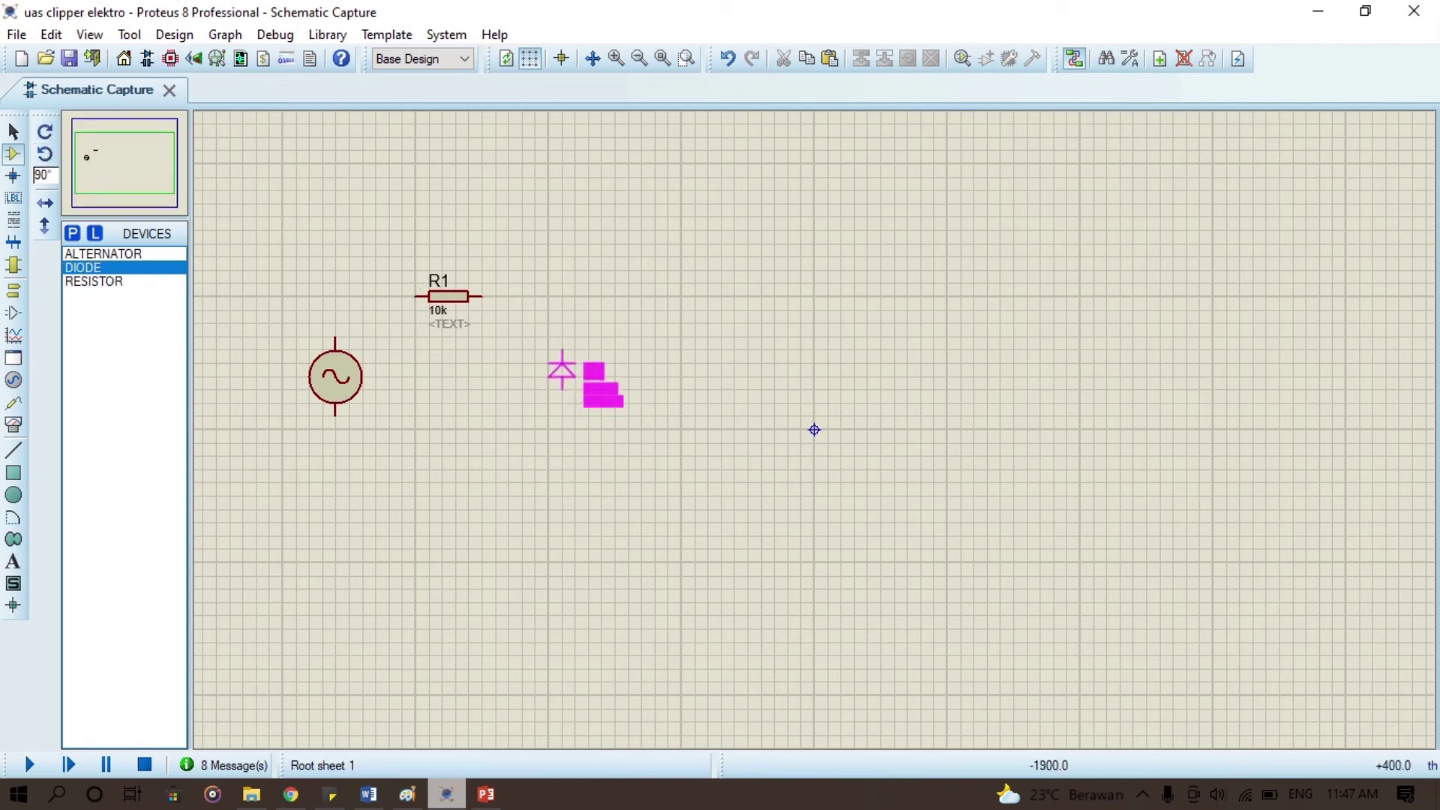
pyautogui.click(525, 386)
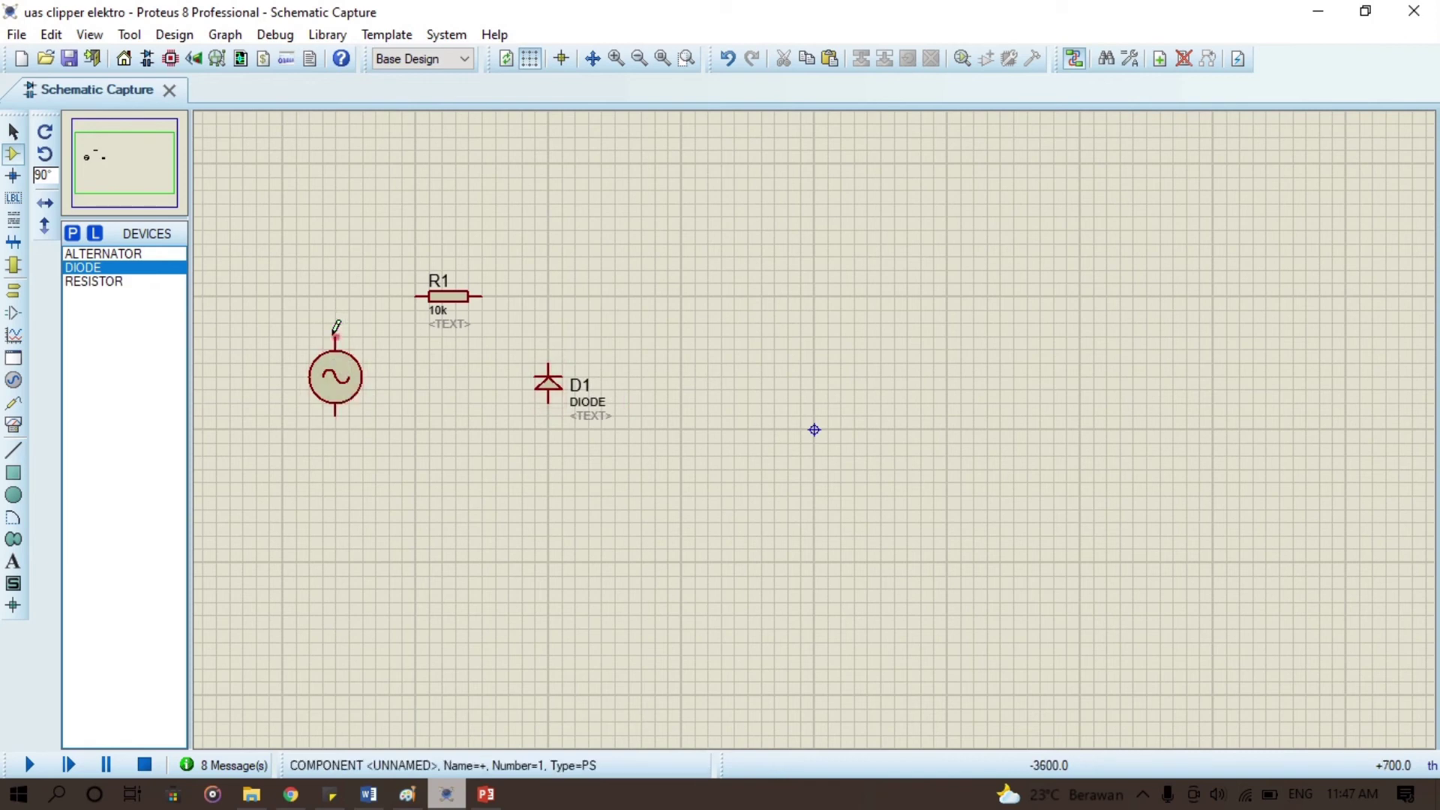
# Step: Wire the alternator, resistor R1 and diode D1 into a closed series loop
pyautogui.click(335, 333)
pyautogui.click(417, 297)
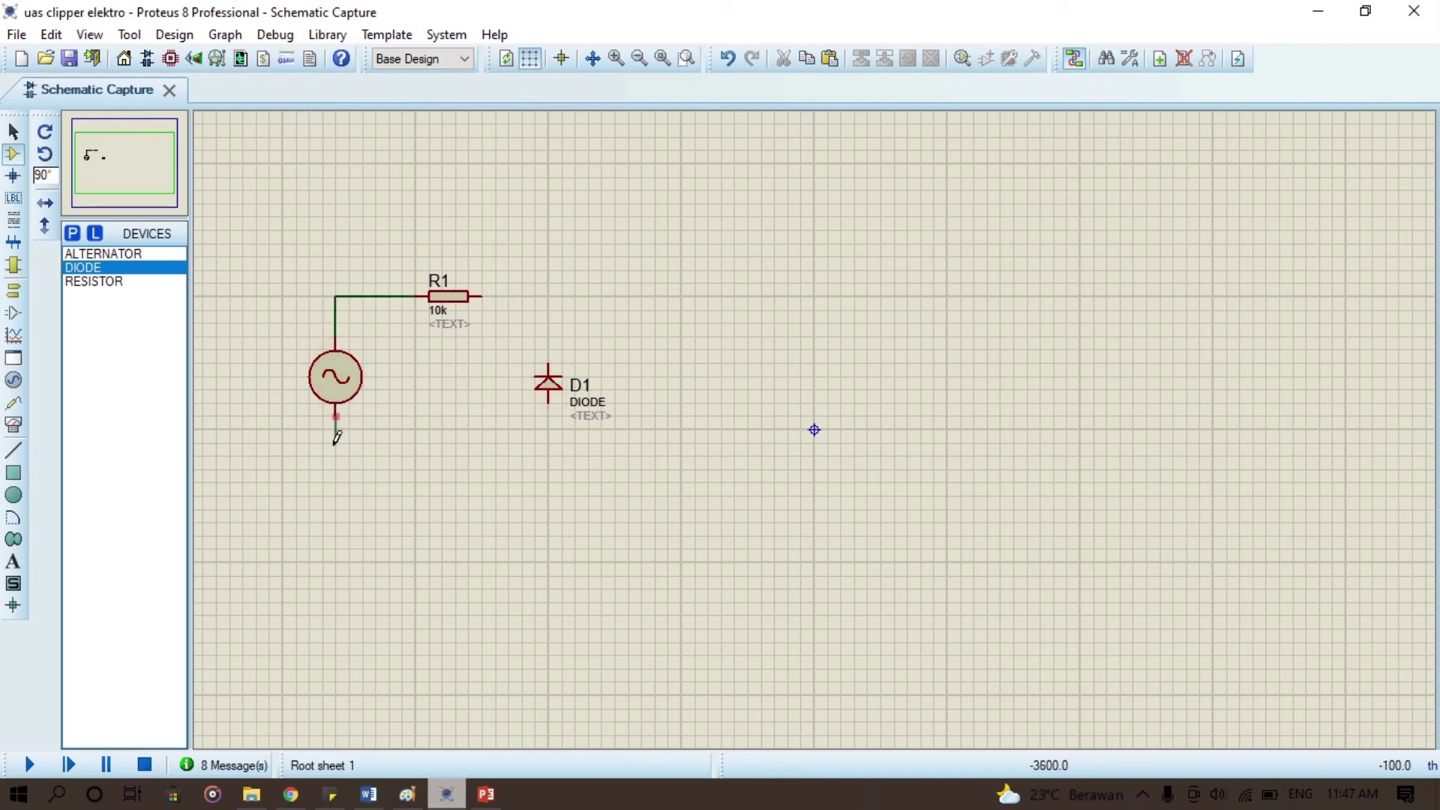
pyautogui.click(335, 441)
pyautogui.click(548, 404)
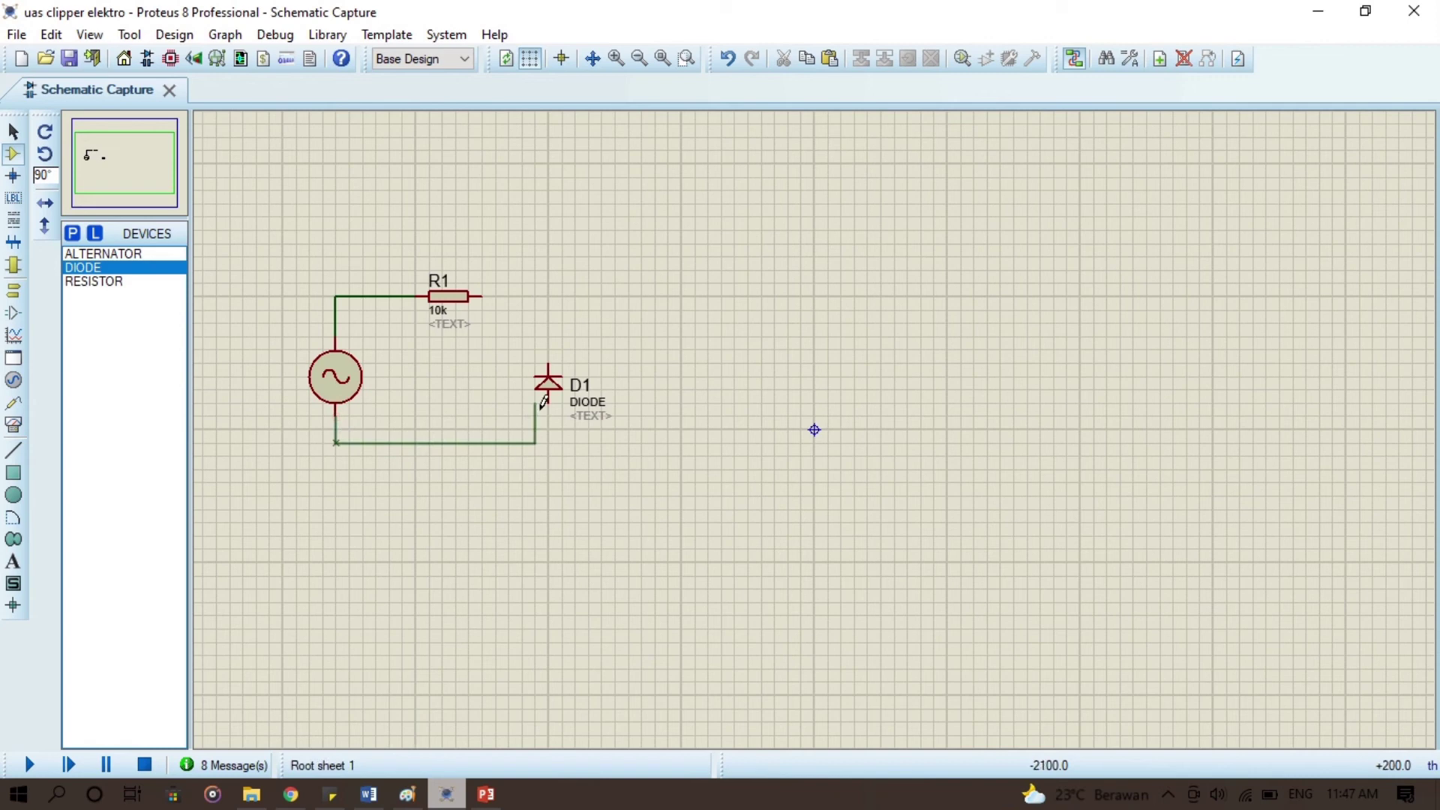
pyautogui.click(482, 297)
pyautogui.click(553, 357)
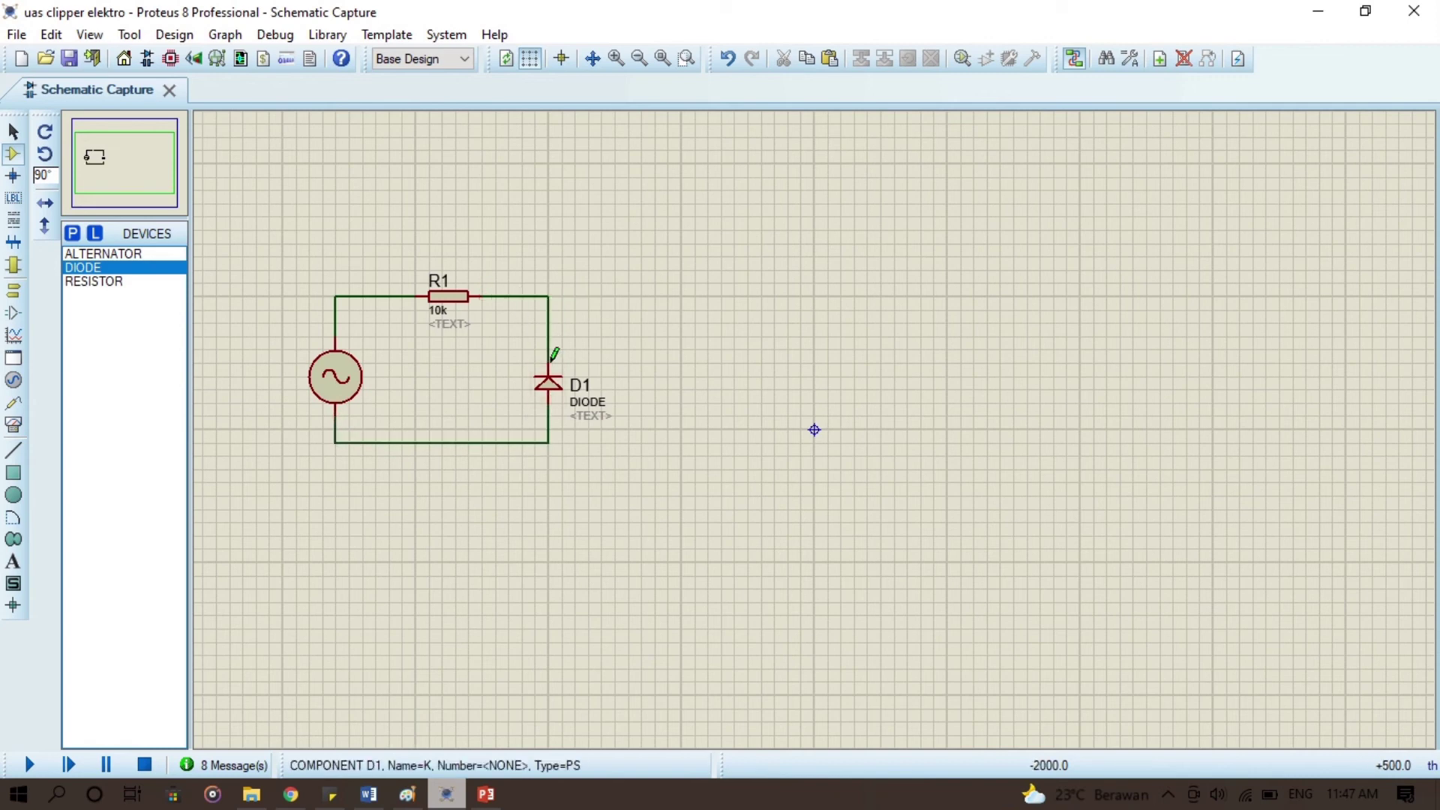
# Step: Set the alternator's amplitude to 20V
pyautogui.click(353, 384)
pyautogui.click(351, 385)
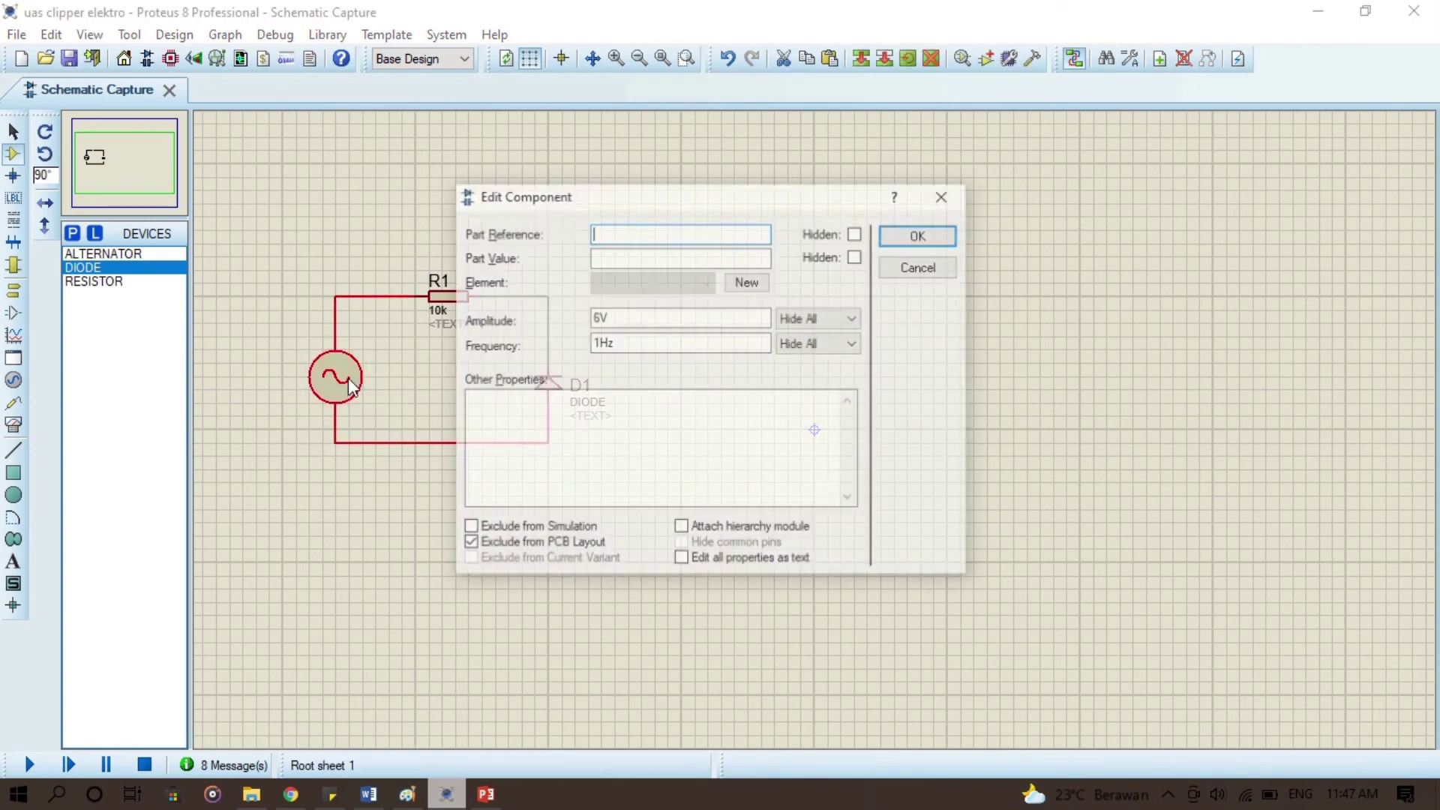
pyautogui.click(598, 316)
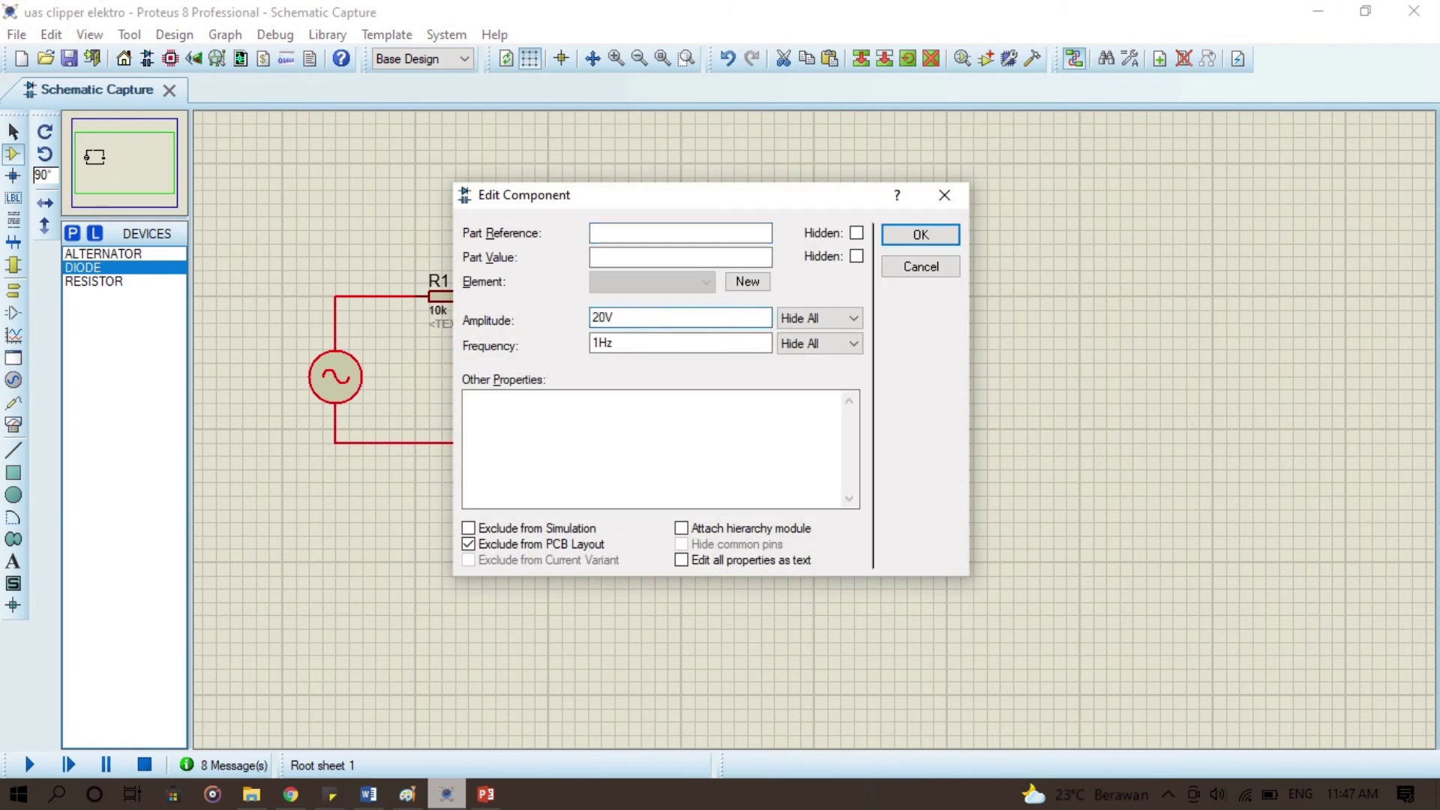
pyautogui.click(599, 344)
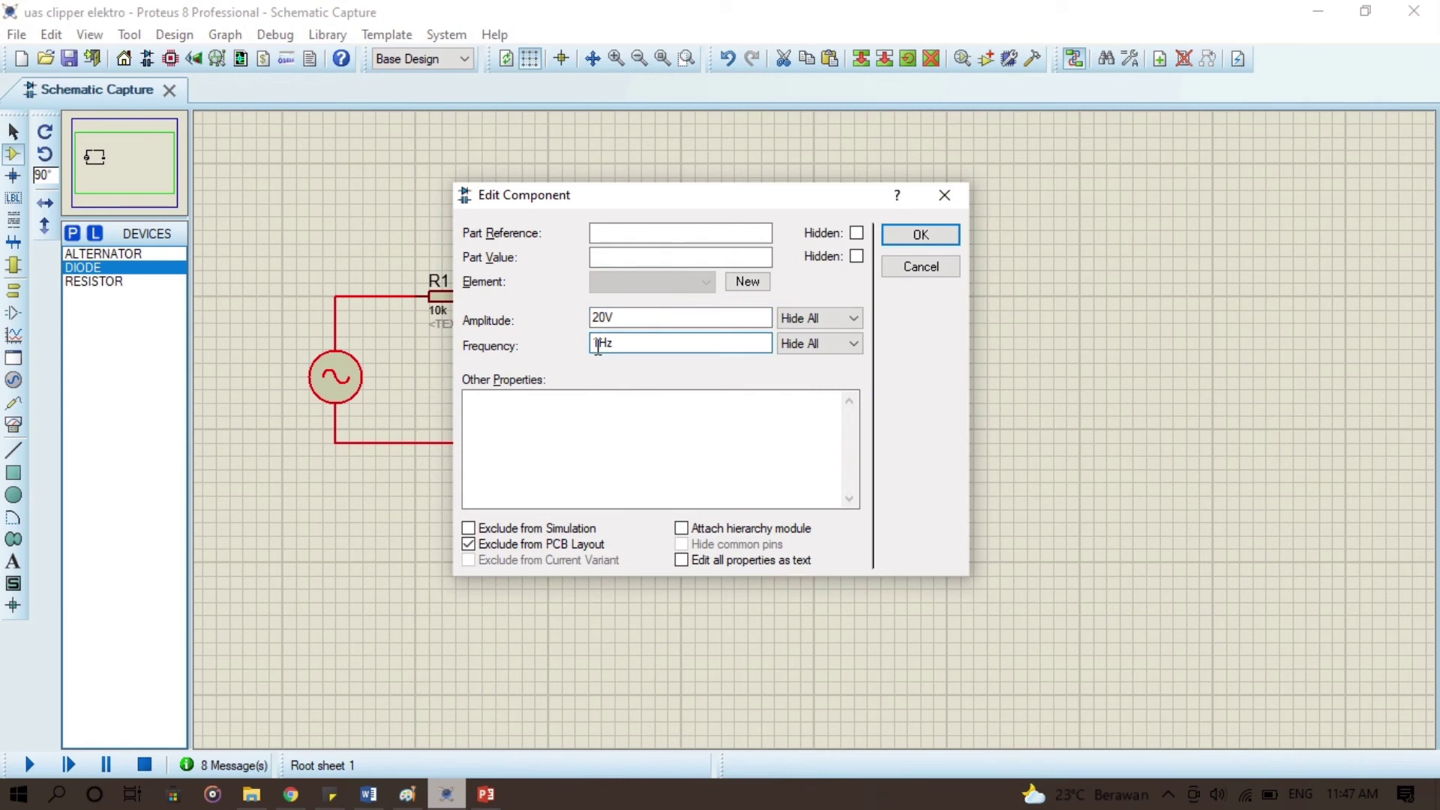
pyautogui.press('Return')
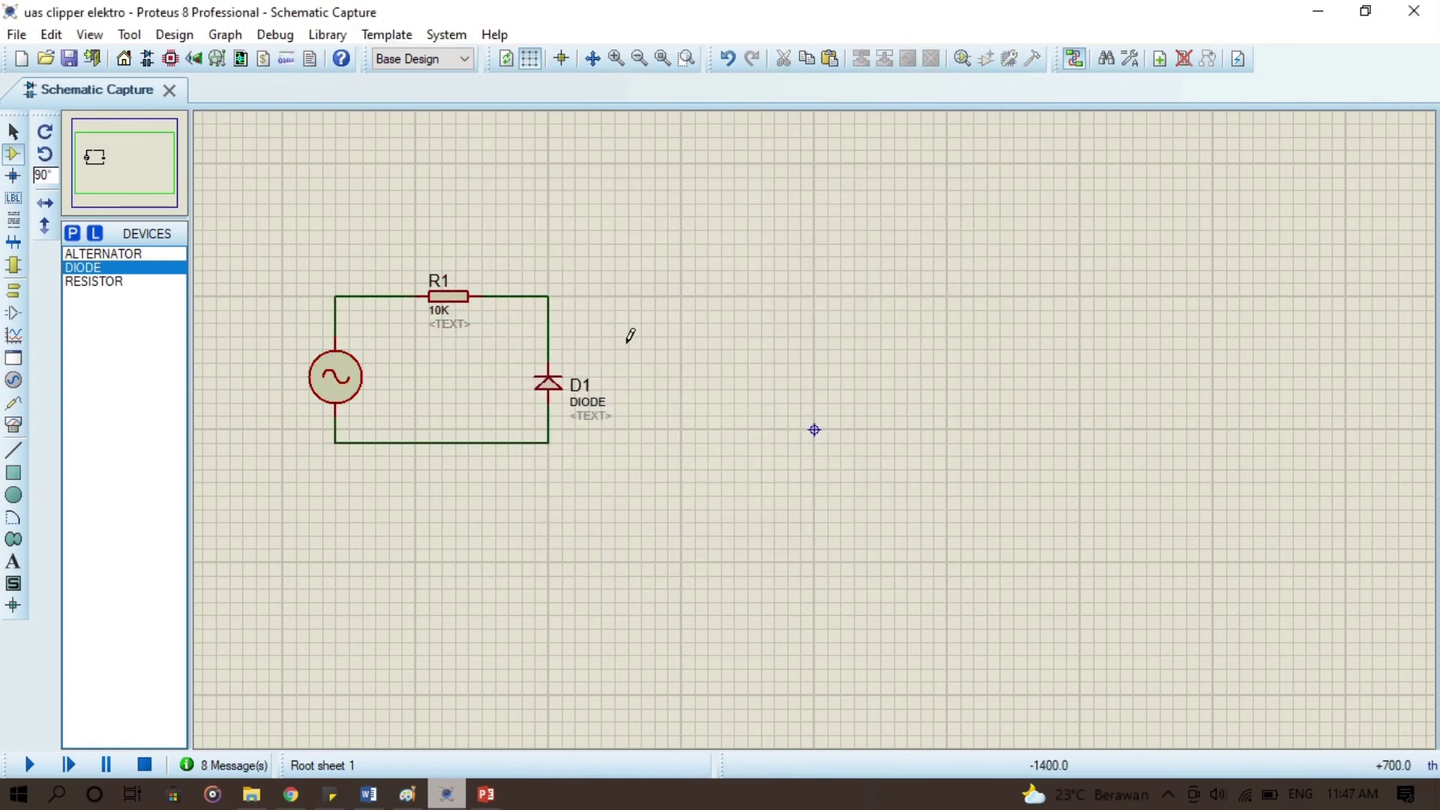
# Step: Place a ground terminal below diode D1 and wire it to the corner of the circuit's return wire
pyautogui.click(14, 292)
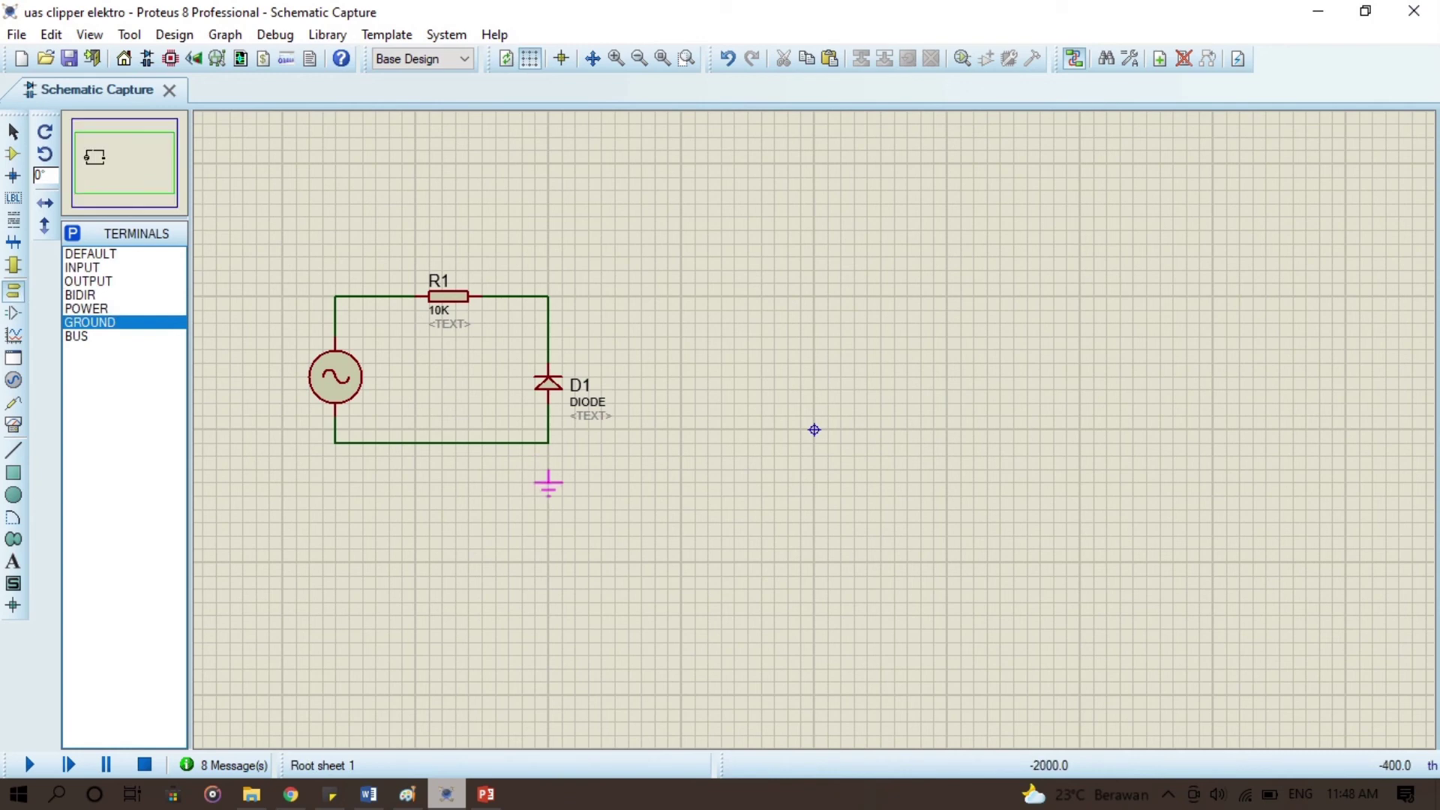
pyautogui.click(548, 472)
pyautogui.click(548, 443)
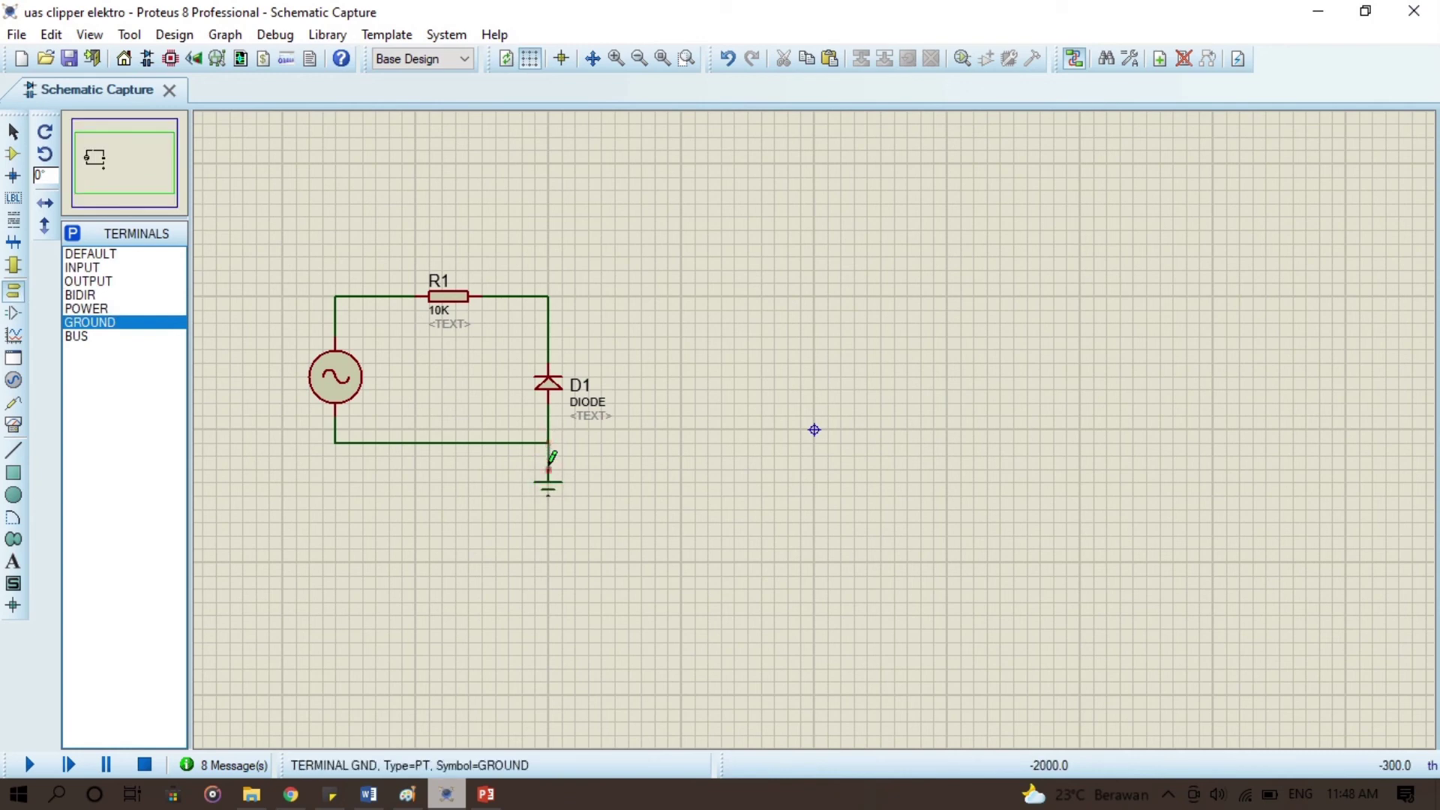
pyautogui.click(549, 471)
# Step: Place an oscilloscope above the circuit, up and to the right of resistor R1
pyautogui.click(14, 425)
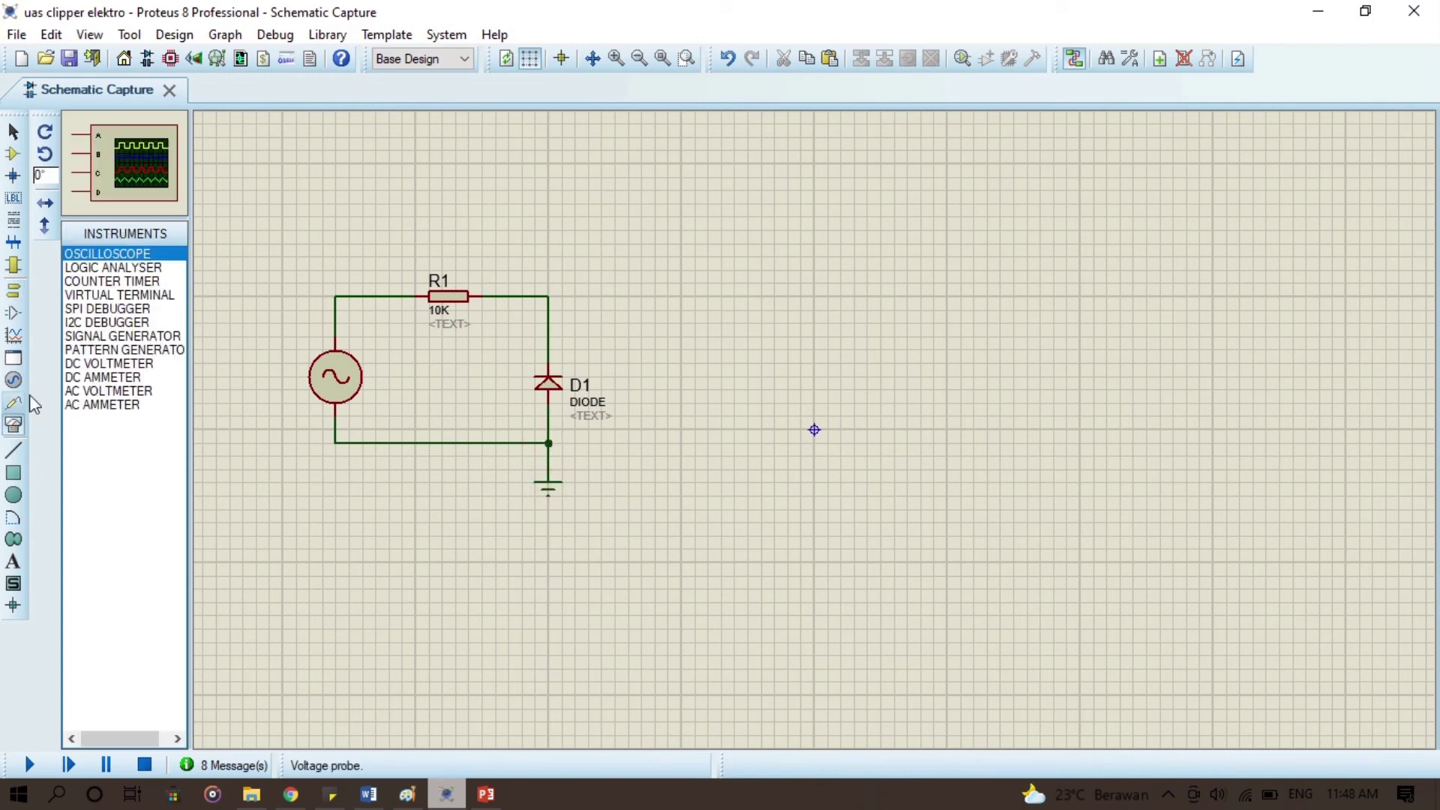
pyautogui.click(628, 175)
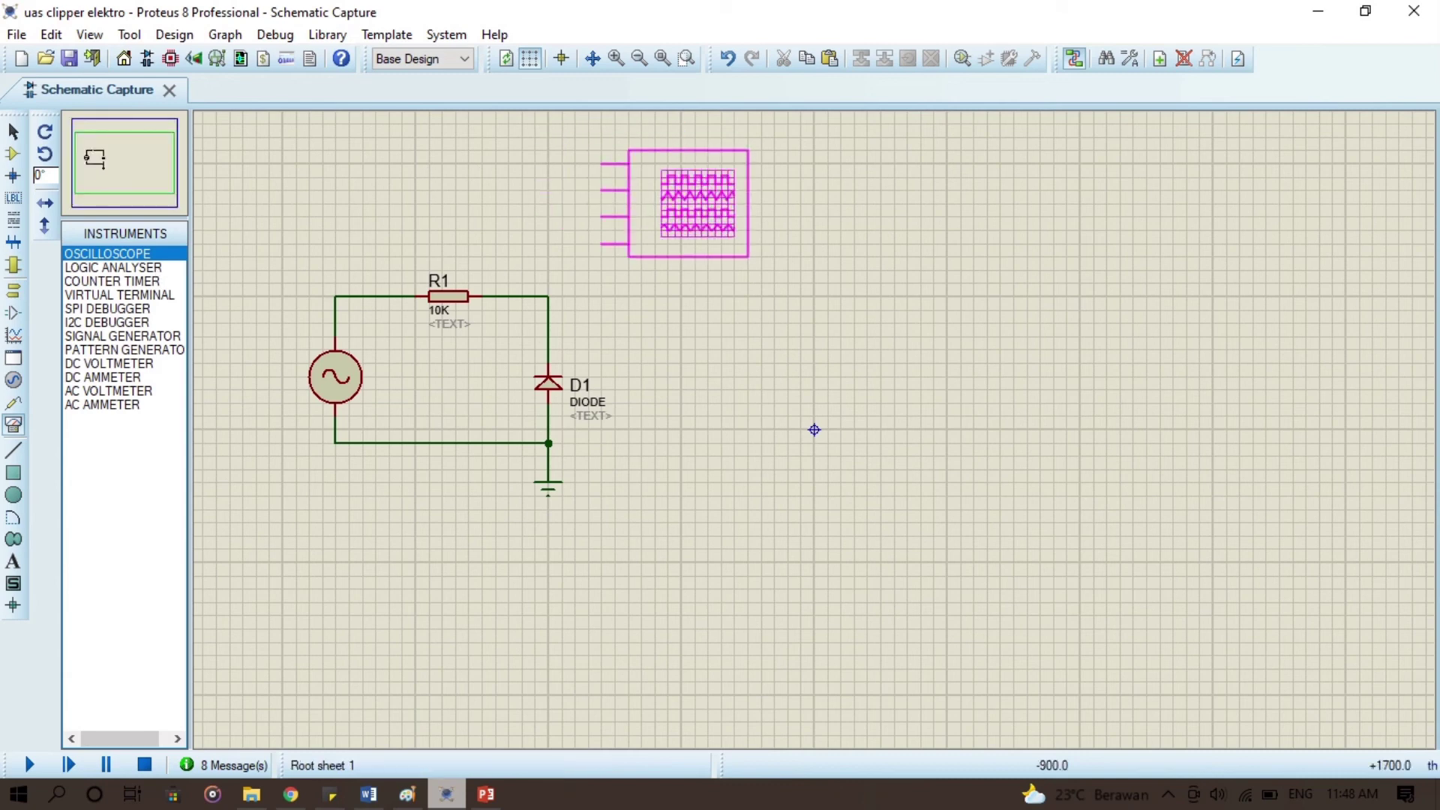
pyautogui.click(675, 190)
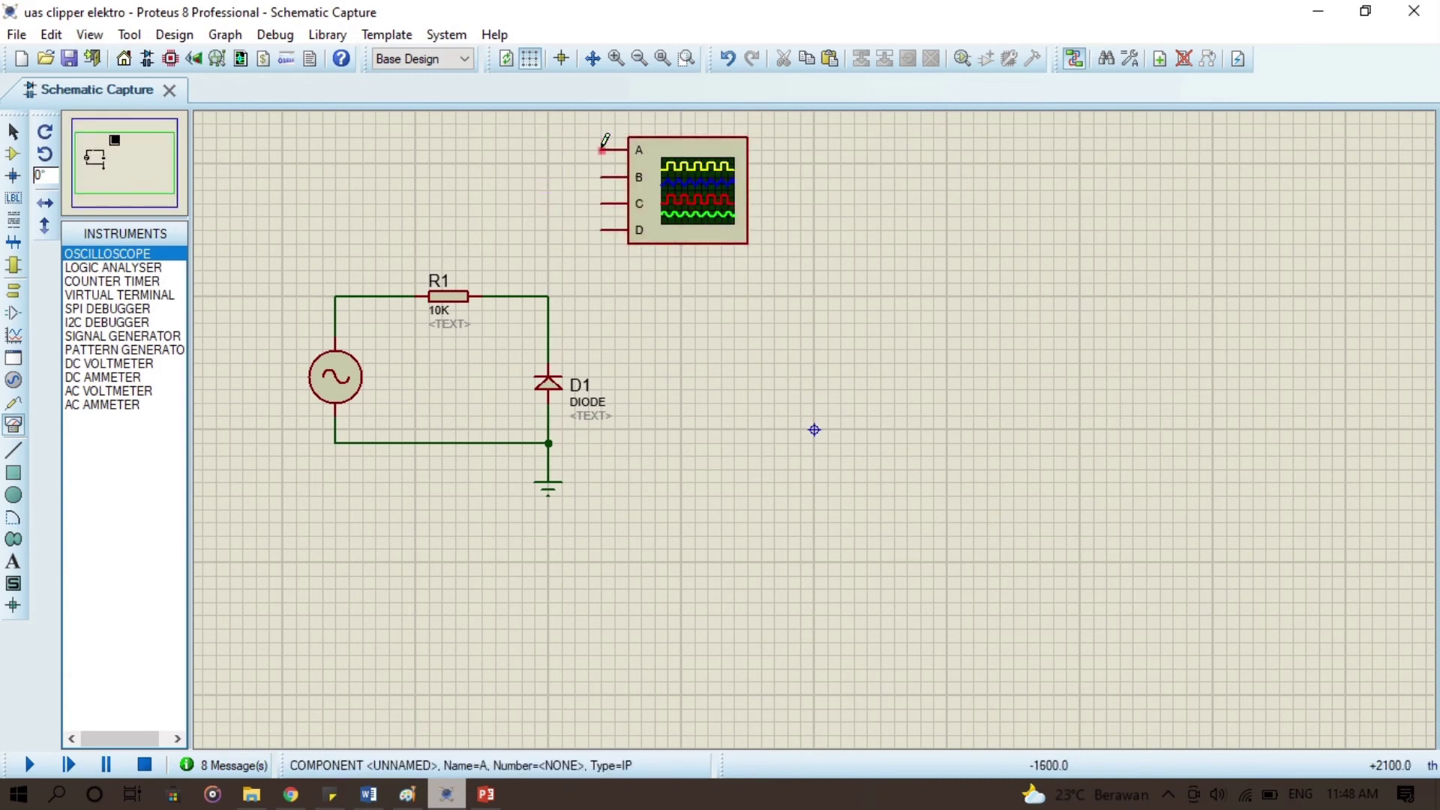
# Step: Wire oscilloscope channel A to the alternator–R1 node and channel C to the R1–D1 node, shifting the oscilloscope slightly down
pyautogui.click(601, 149)
pyautogui.click(335, 296)
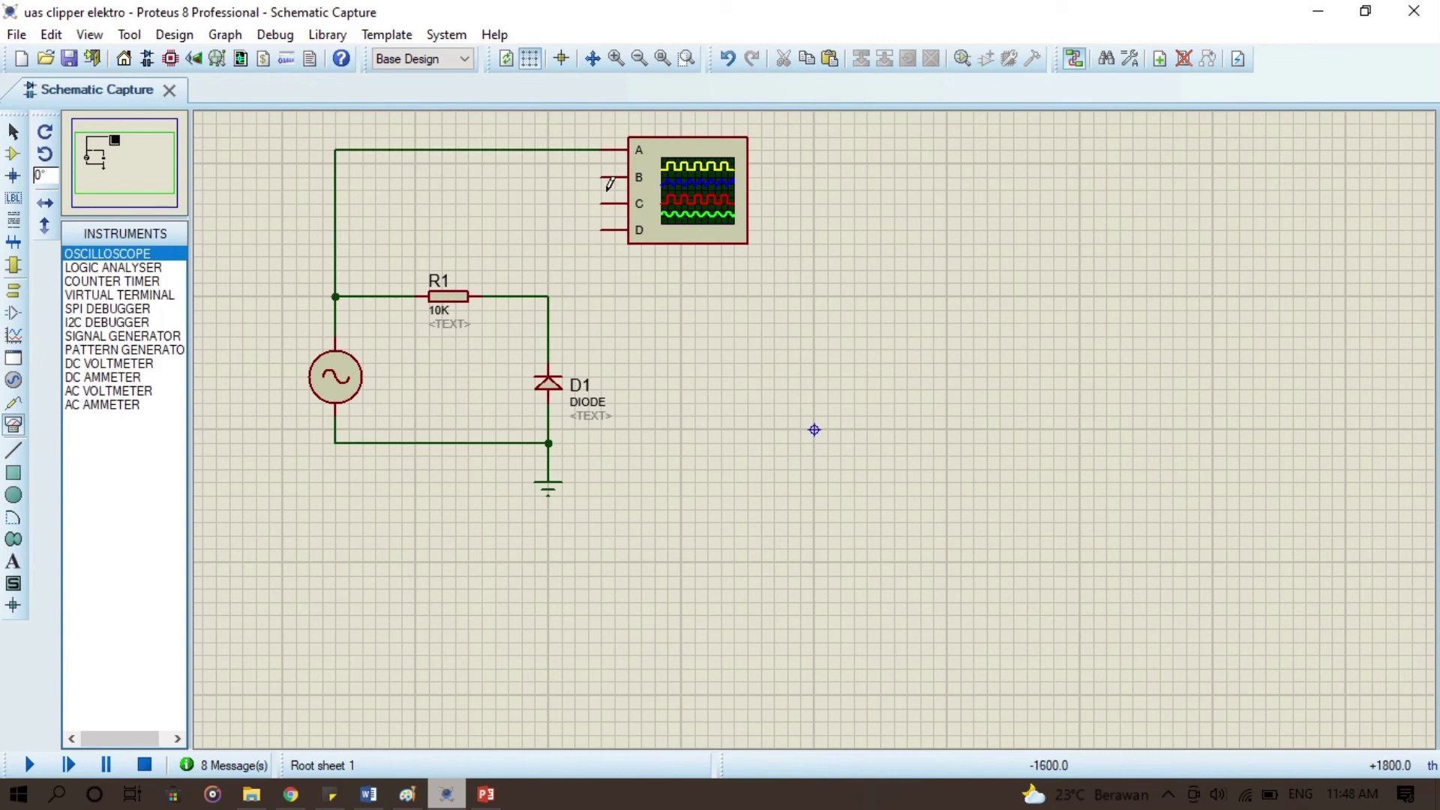
pyautogui.click(549, 296)
pyautogui.click(641, 210)
pyautogui.click(710, 185)
pyautogui.moveTo(697, 171); pyautogui.dragTo(698, 180)
pyautogui.click(816, 248)
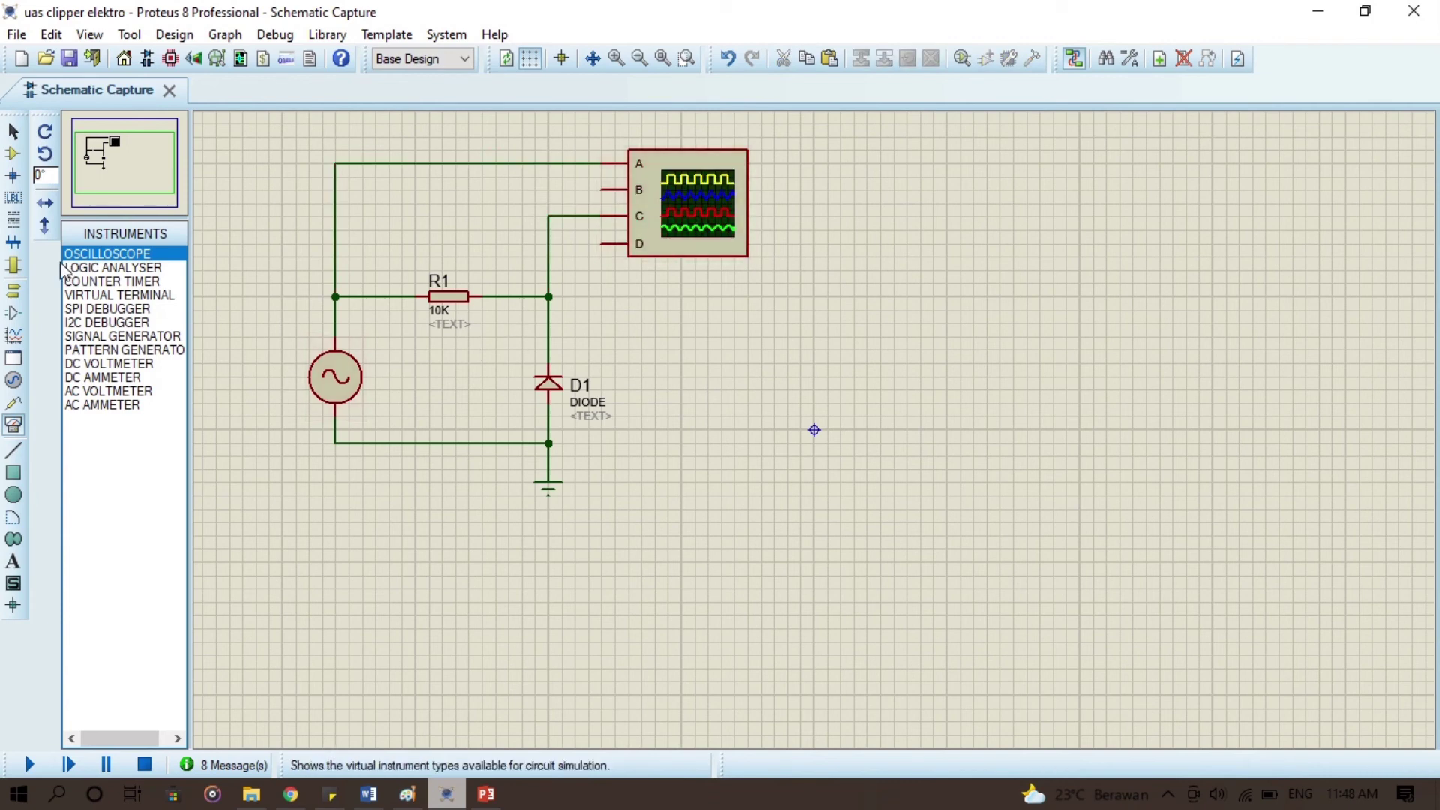
# Step: Place a second alternator to the right of the first circuit and a horizontal resistor above it to its right
pyautogui.click(12, 154)
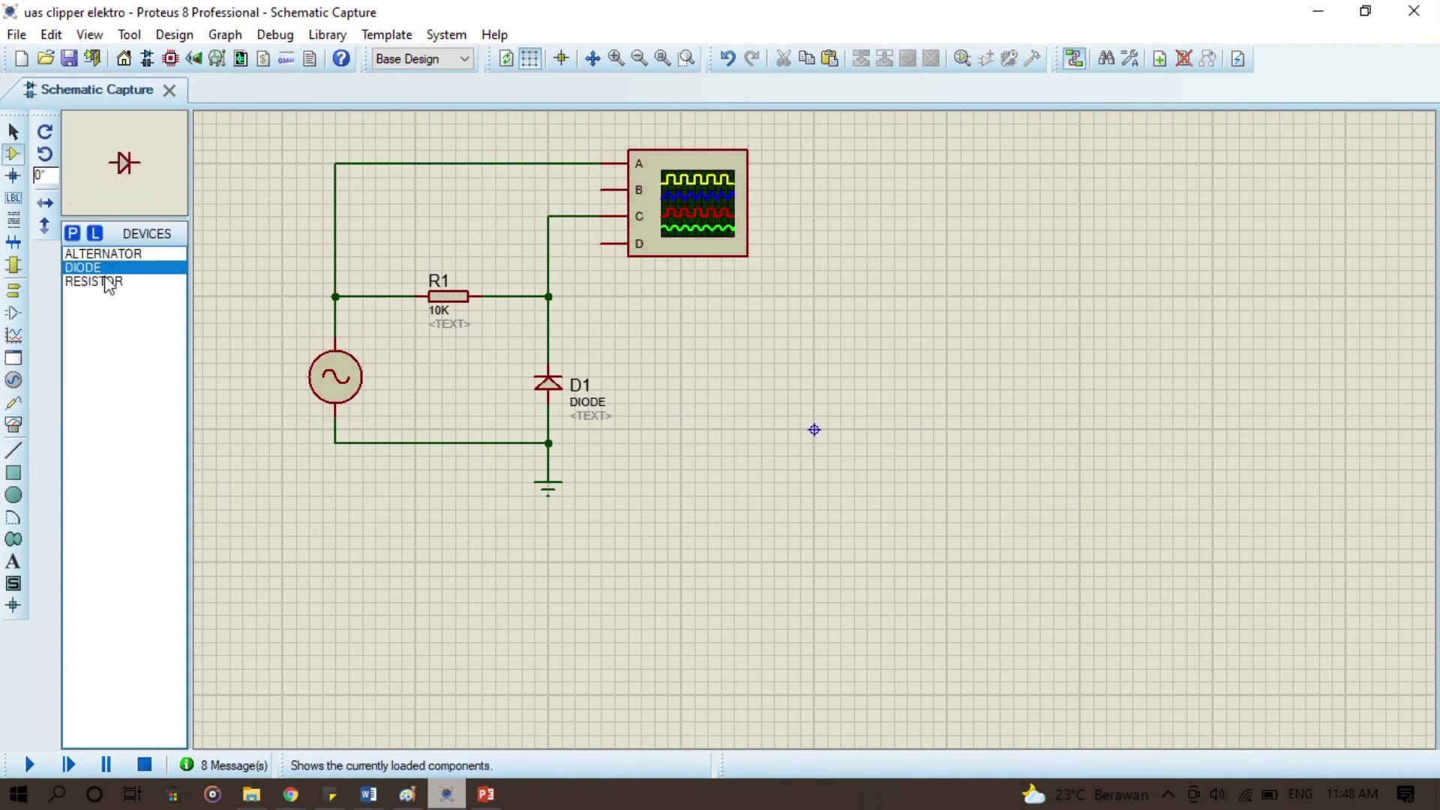
pyautogui.click(93, 254)
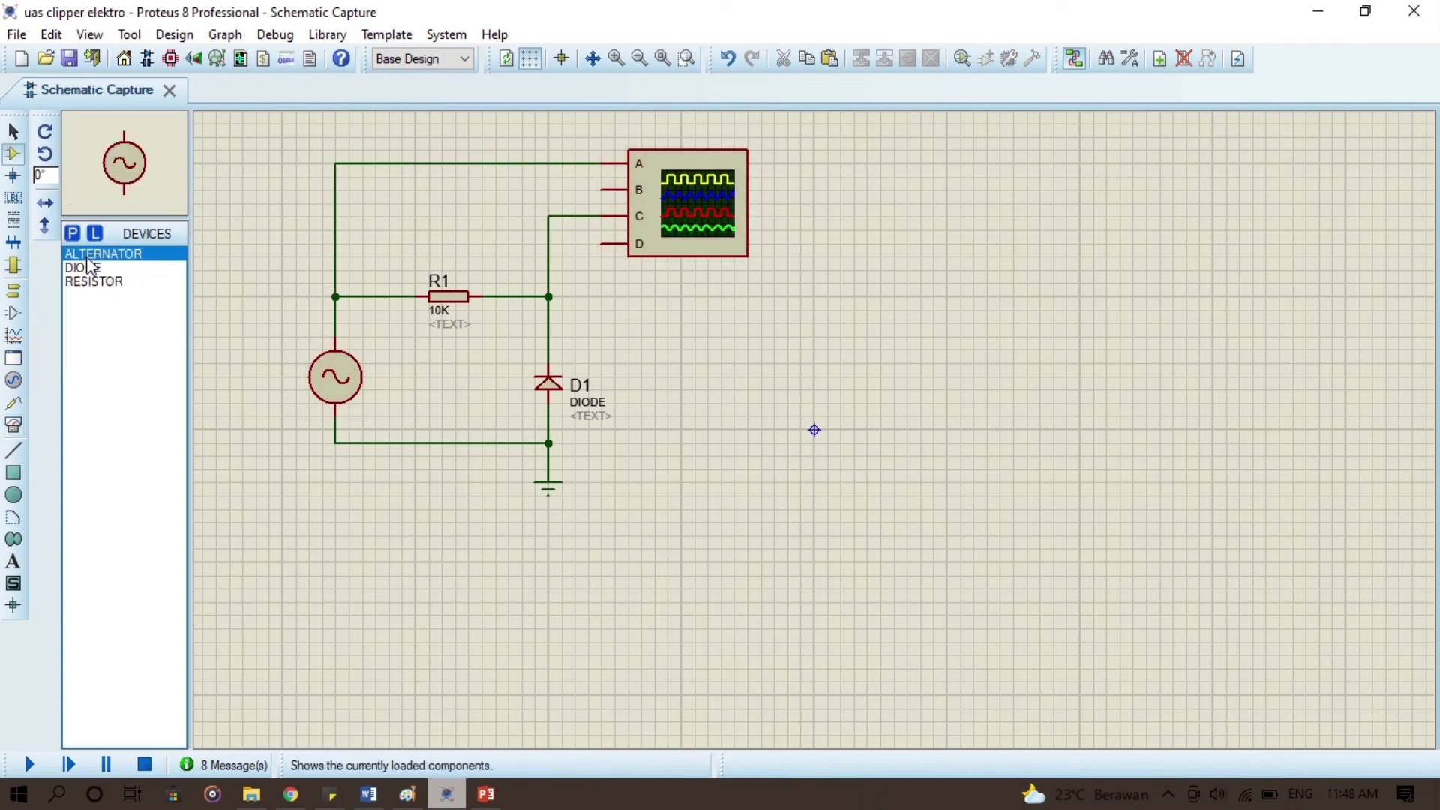
pyautogui.click(882, 353)
pyautogui.click(855, 376)
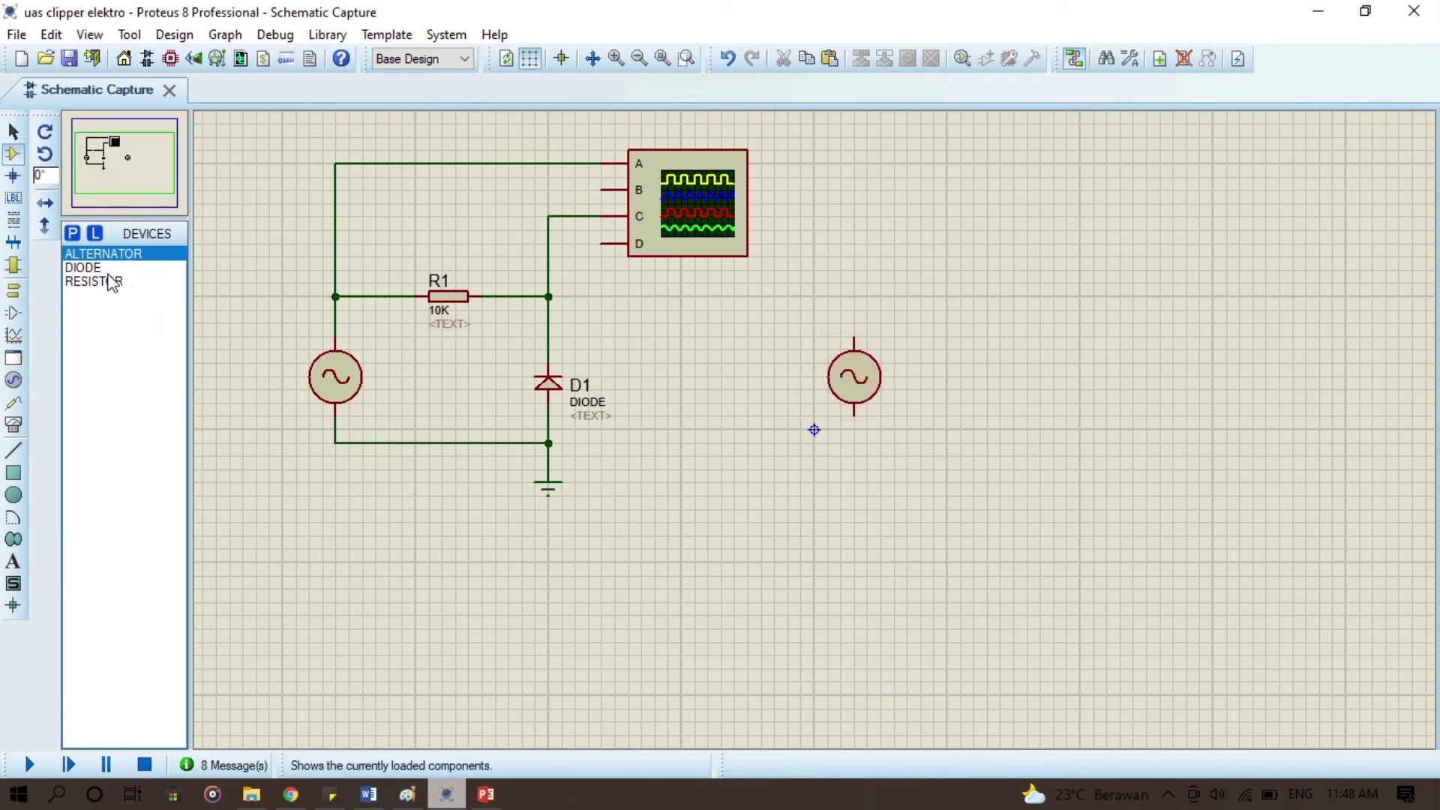
pyautogui.click(93, 281)
pyautogui.click(966, 296)
pyautogui.click(965, 297)
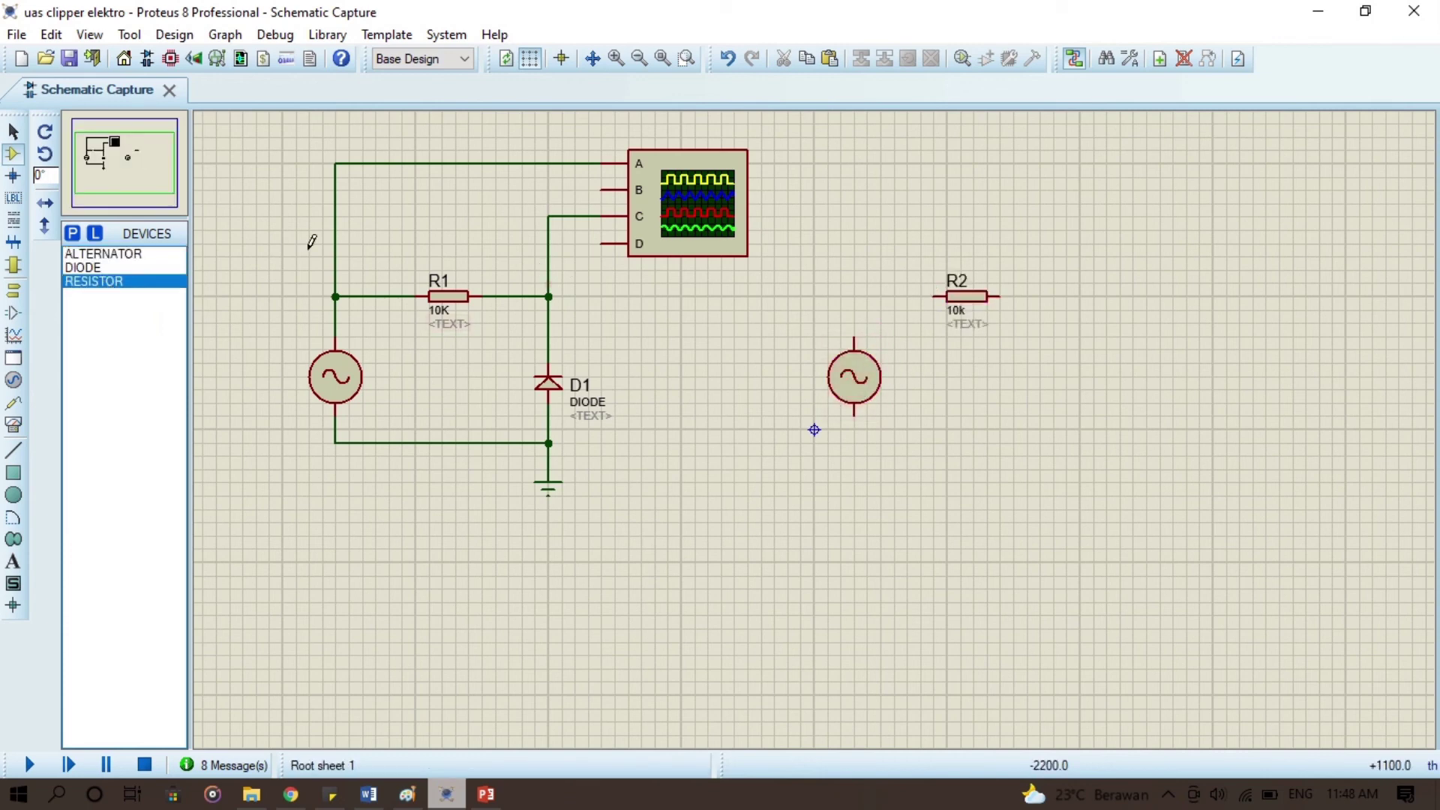
# Step: Add a resistor rotated 90° at the far right of the second circuit and an upward-pointing diode between it and R2
pyautogui.click(44, 153)
pyautogui.click(1188, 353)
pyautogui.click(1198, 383)
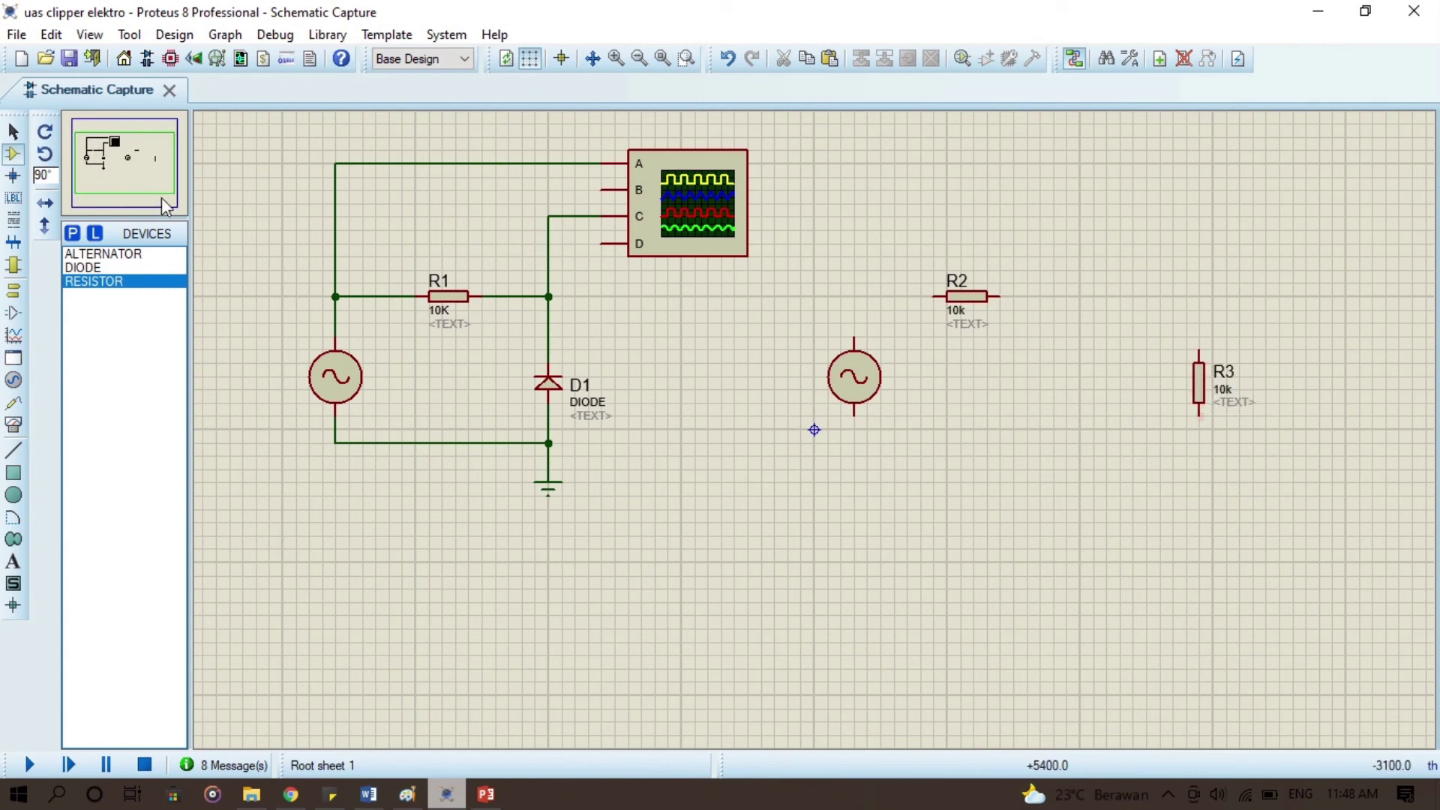
pyautogui.click(82, 268)
pyautogui.click(1067, 373)
pyautogui.click(1093, 397)
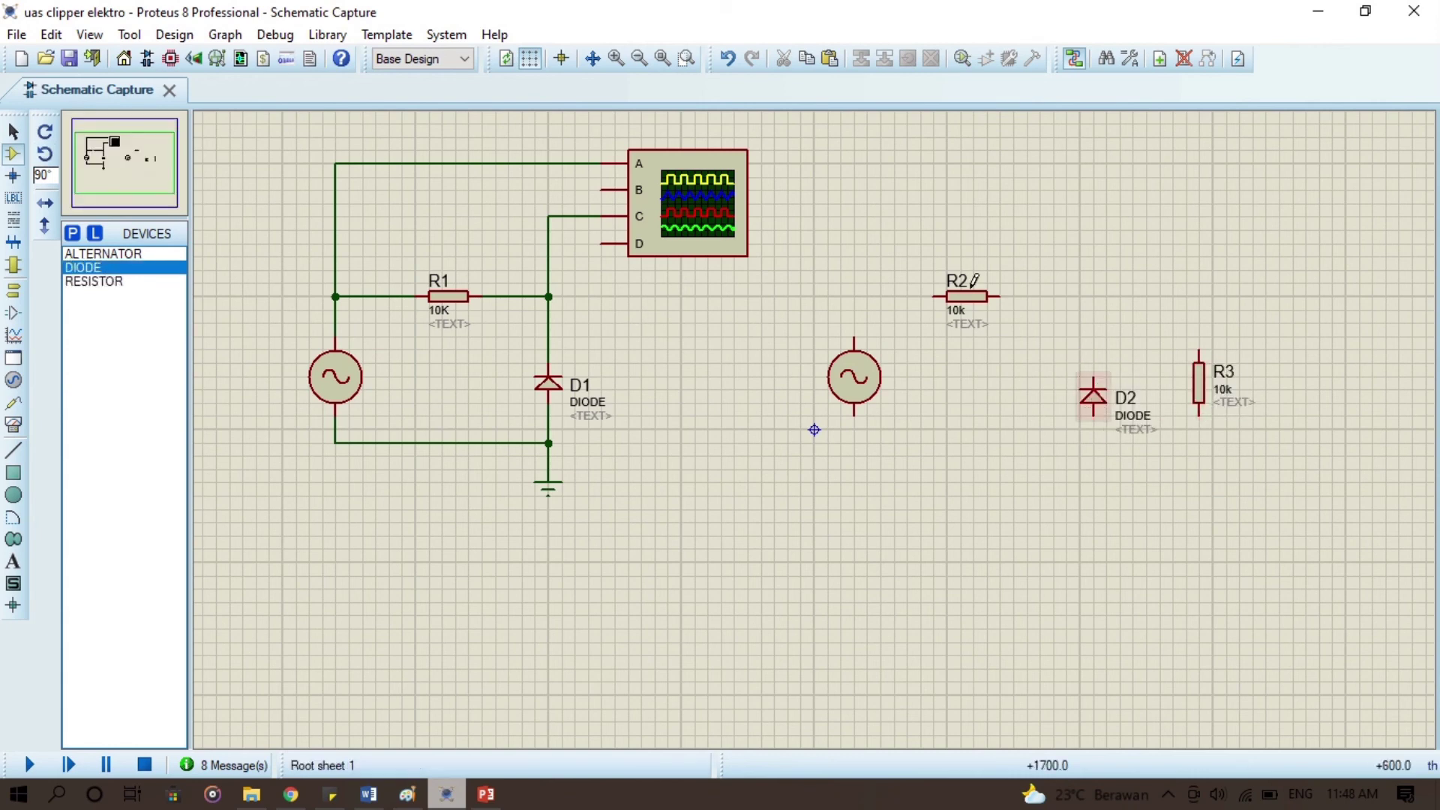
pyautogui.click(1092, 379)
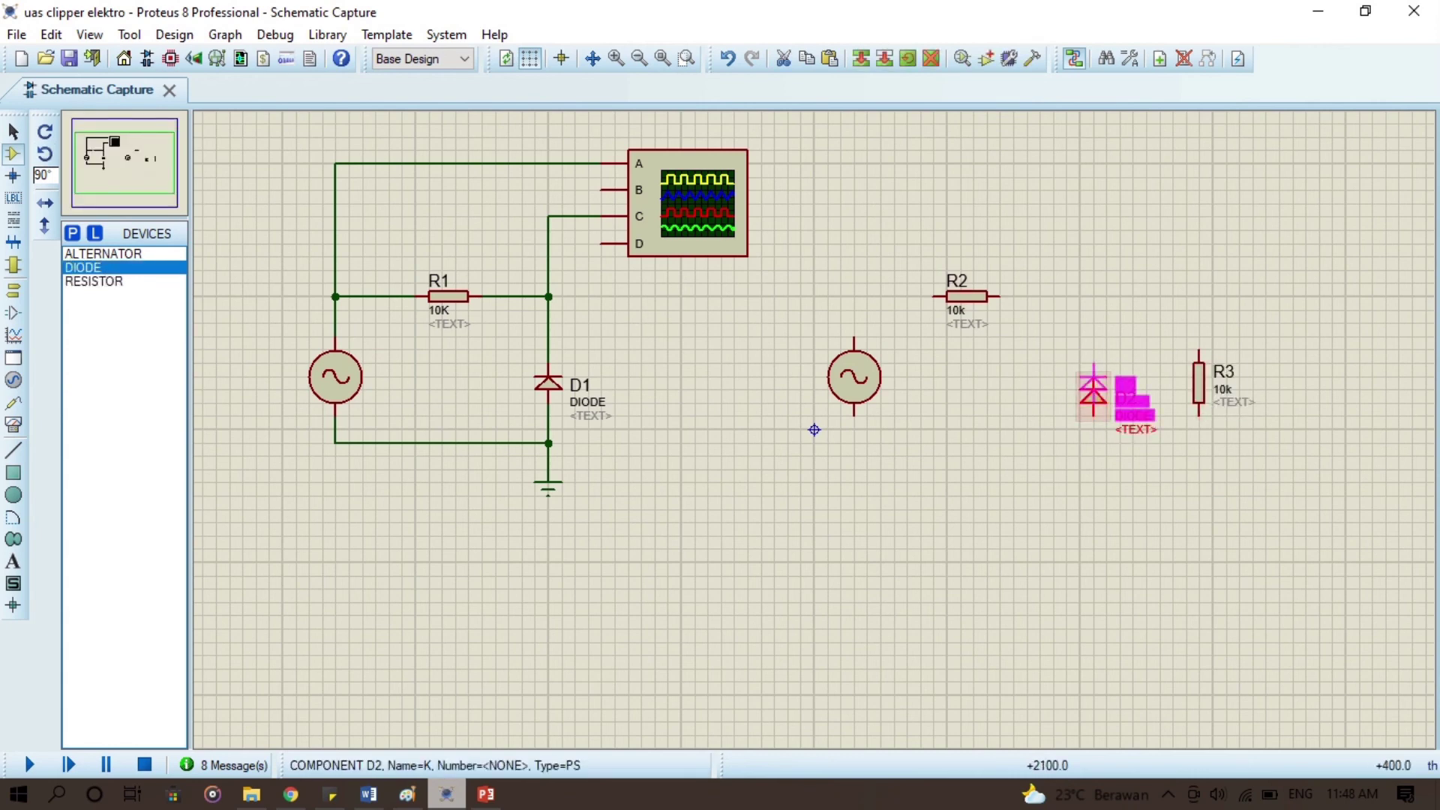
pyautogui.click(814, 430)
# Step: Wire R2's near end to the second alternator's upper pin and R3's lower end to the alternator's lower pin
pyautogui.click(934, 296)
pyautogui.click(855, 341)
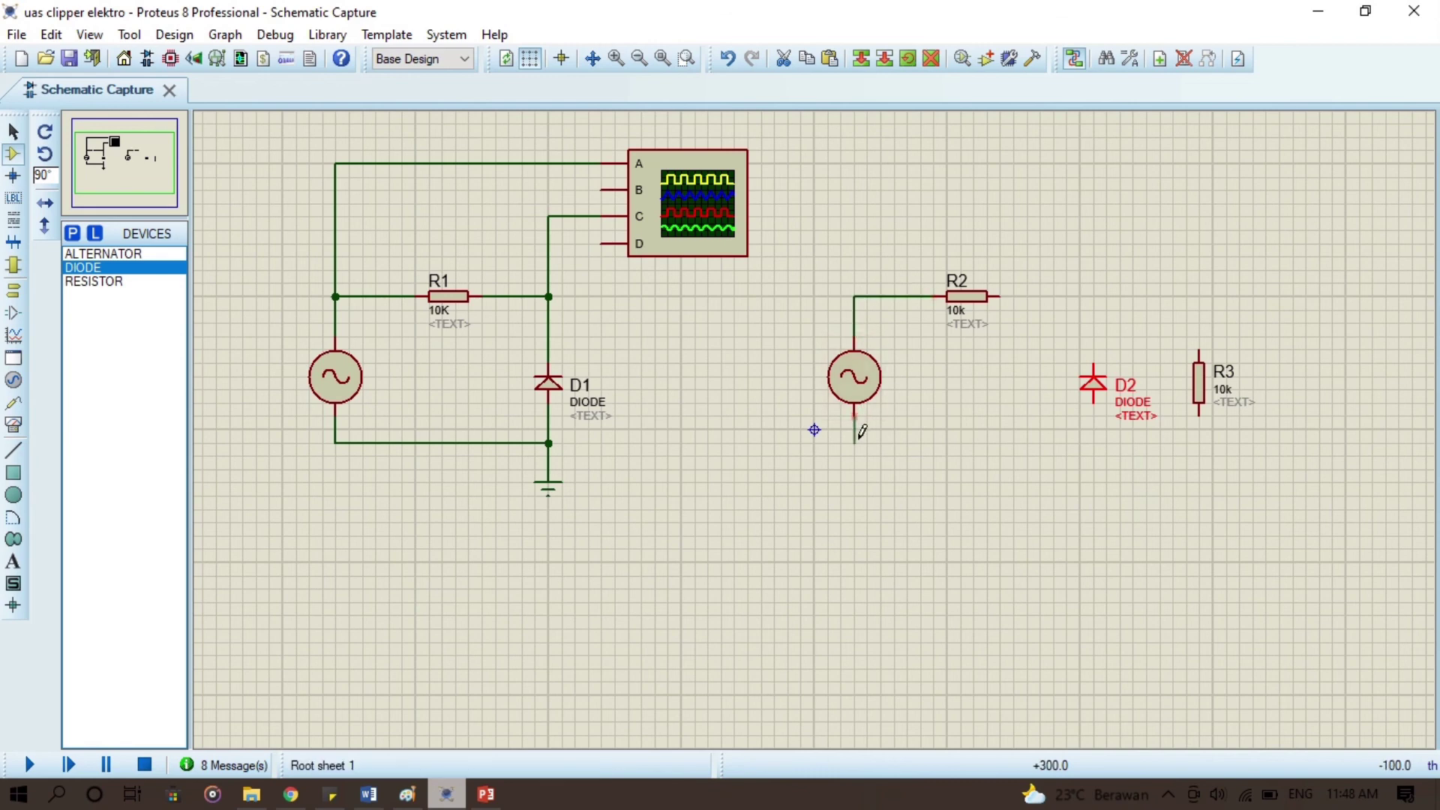
pyautogui.click(856, 437)
pyautogui.click(1199, 412)
# Step: Wire R2's free end to D2's cathode, D2's anode to the return wire, and the R2–D2 node to R3's upper end
pyautogui.click(998, 296)
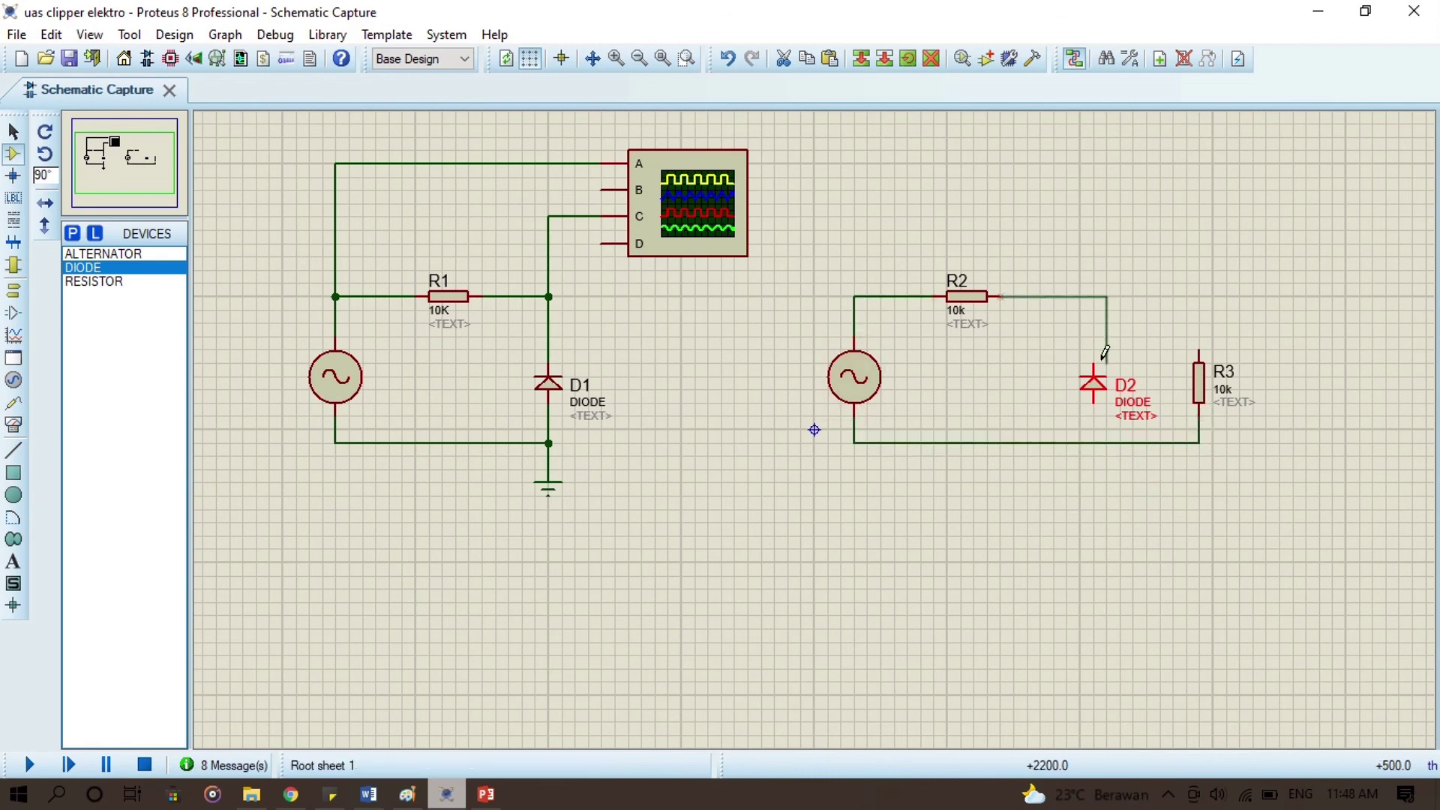
pyautogui.click(1092, 365)
pyautogui.click(1093, 404)
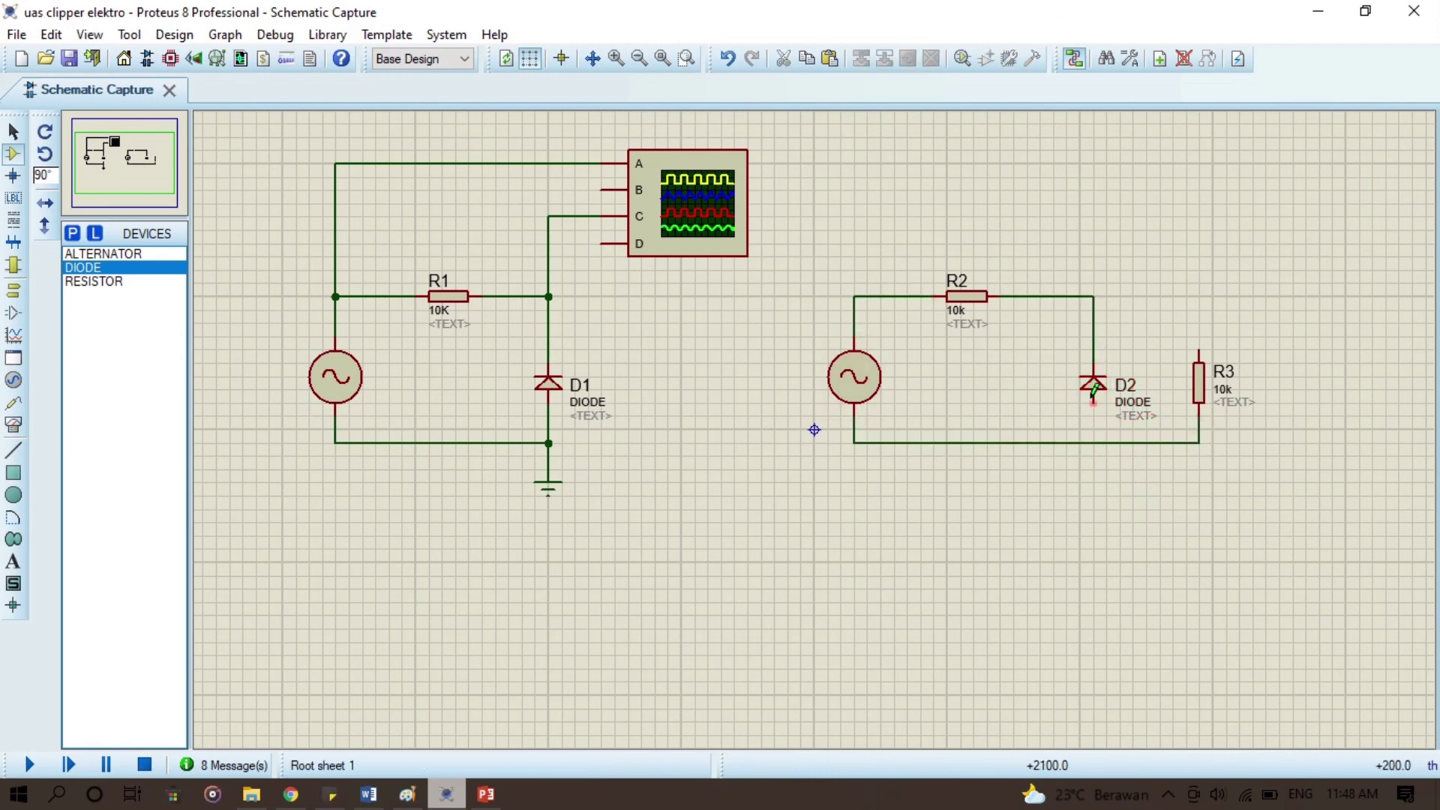
pyautogui.click(1093, 443)
pyautogui.click(1093, 297)
pyautogui.click(1199, 351)
# Step: Add a ground terminal below D2 and connect it to the second circuit's return wire
pyautogui.click(13, 290)
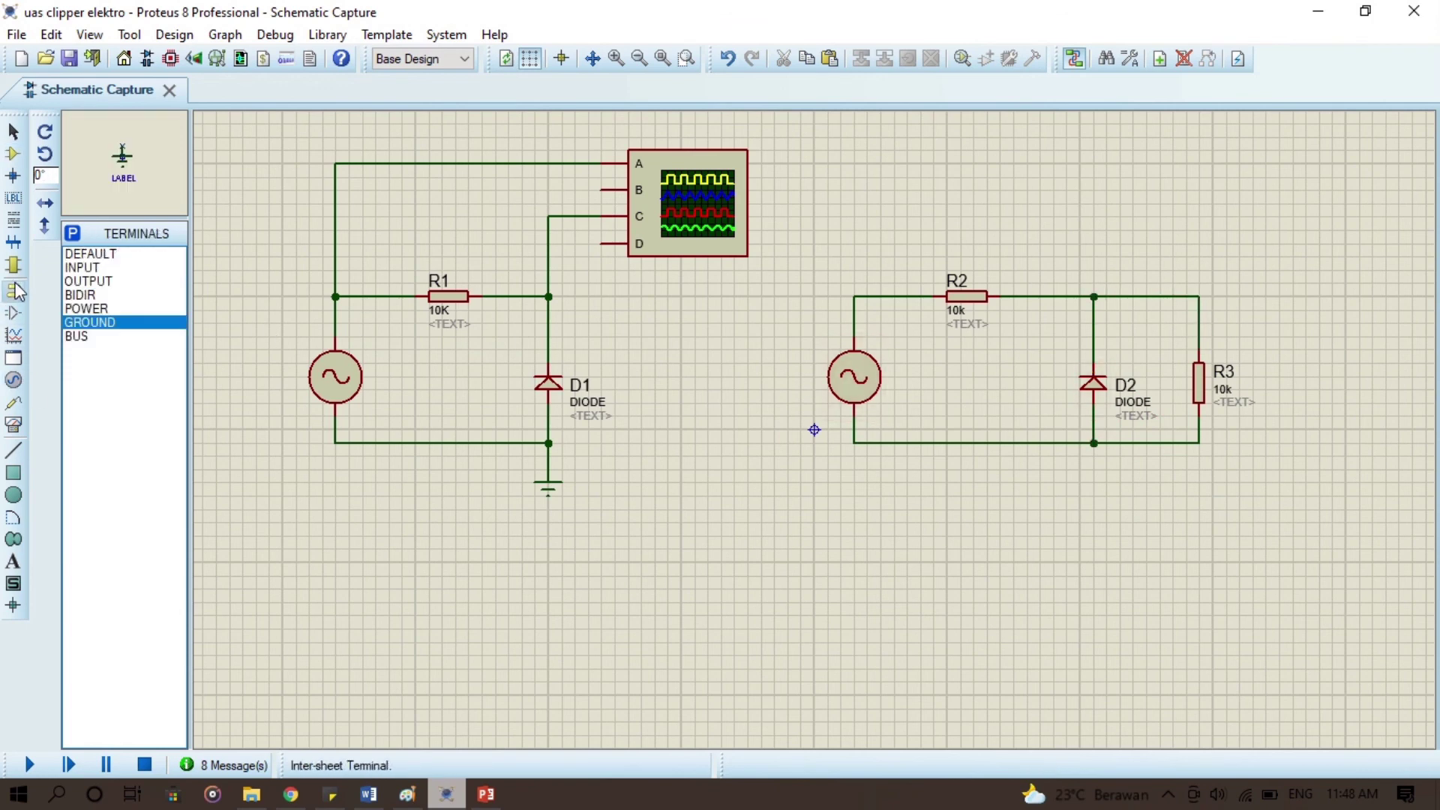
pyautogui.click(1093, 495)
pyautogui.click(1094, 442)
pyautogui.click(1094, 485)
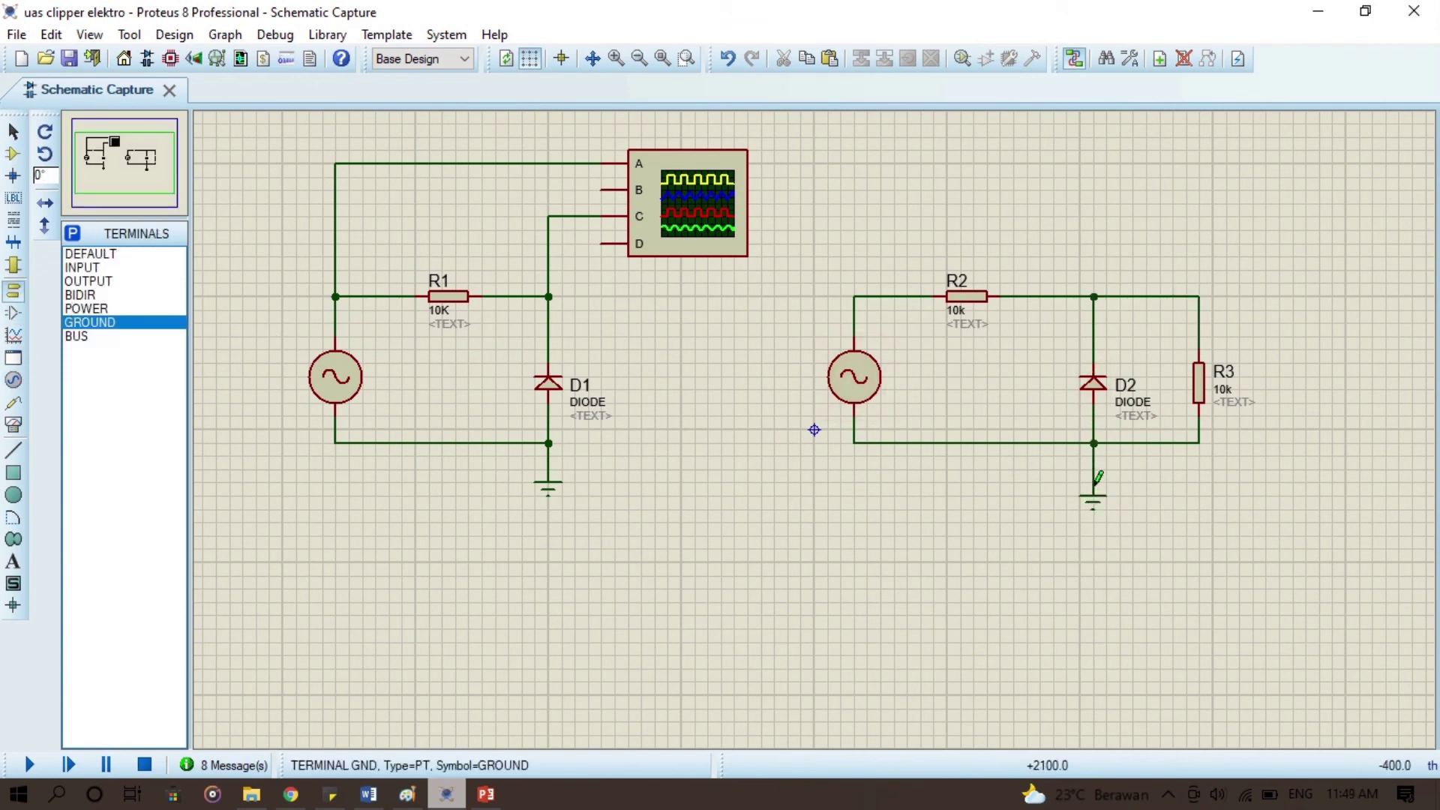
# Step: Place a second oscilloscope above R3 and wire channel A to the alternator–R2 node and channel C to R3's upper node
pyautogui.click(14, 424)
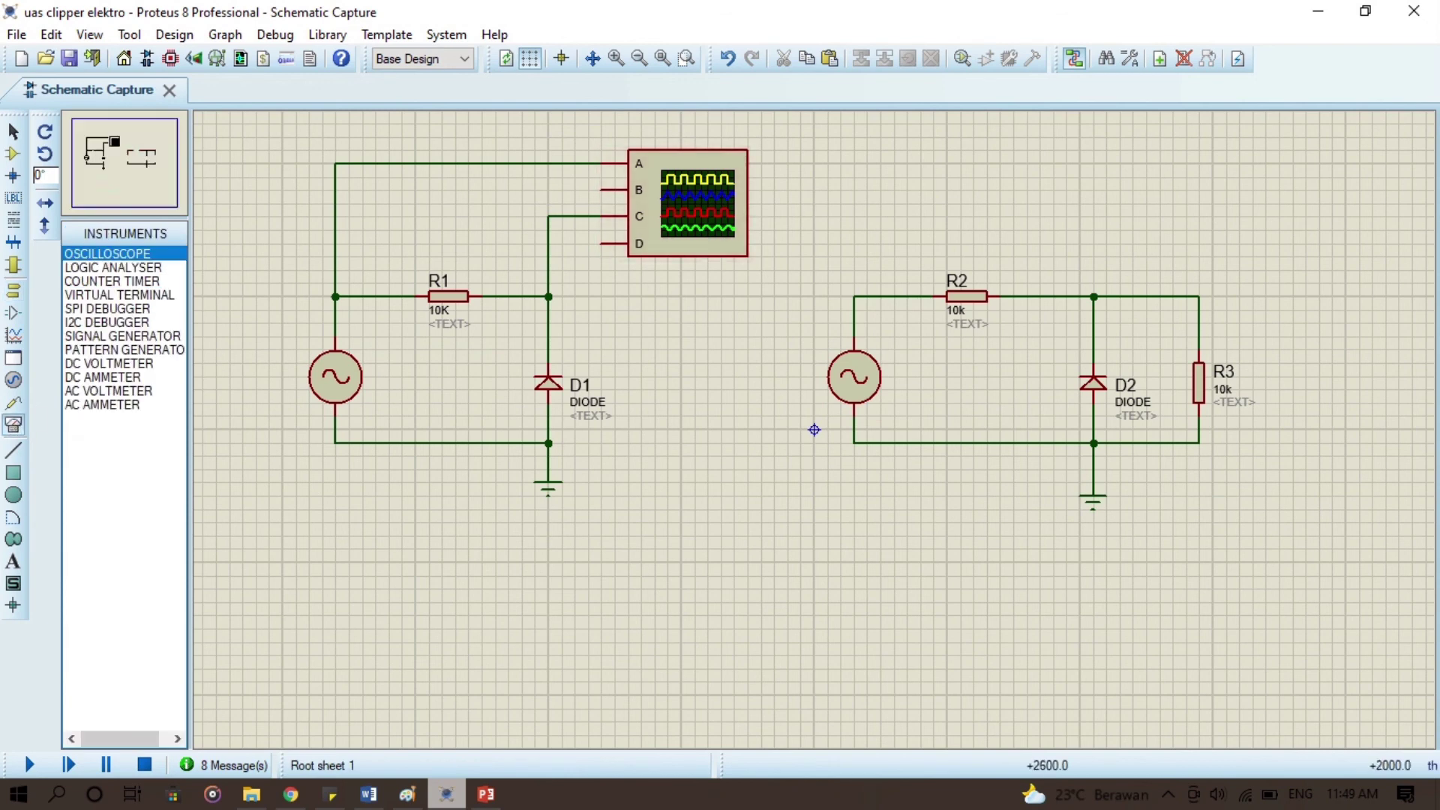
pyautogui.click(1312, 191)
pyautogui.click(1225, 150)
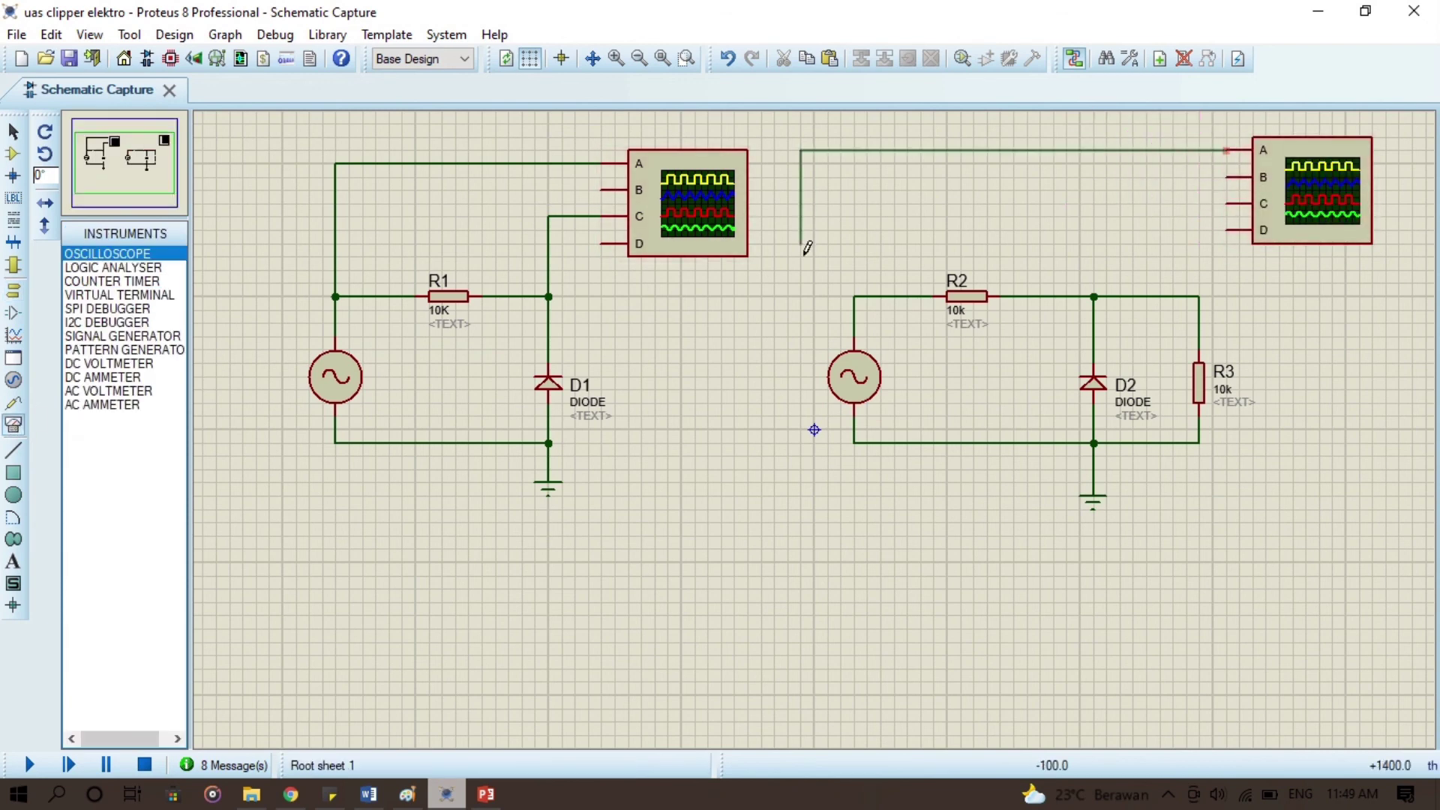
pyautogui.click(853, 296)
pyautogui.click(1225, 203)
pyautogui.click(1198, 296)
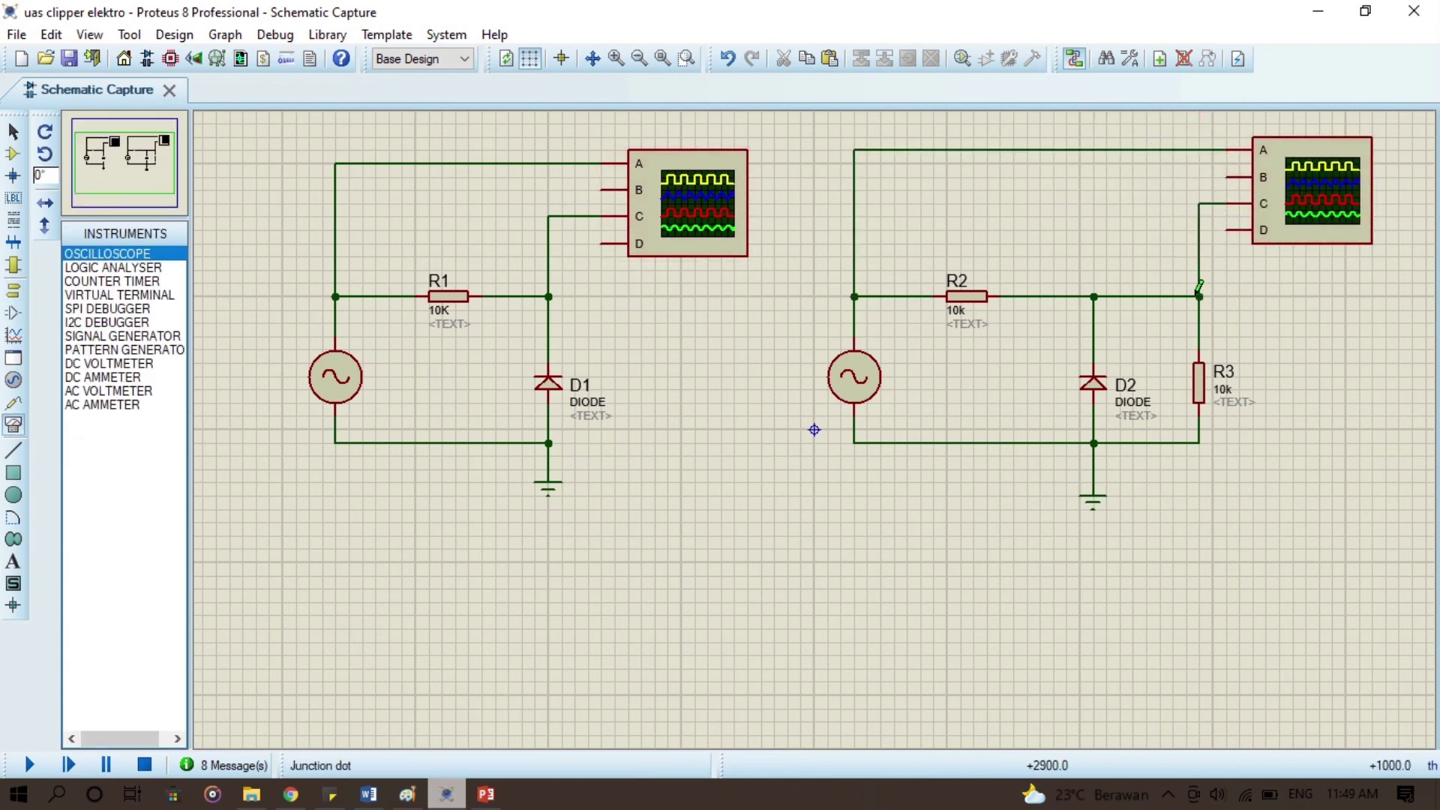
# Step: Rename resistor R3 as RL, accepting the duplicate reference, and set its value to 100K
pyautogui.doubleClick(1230, 384)
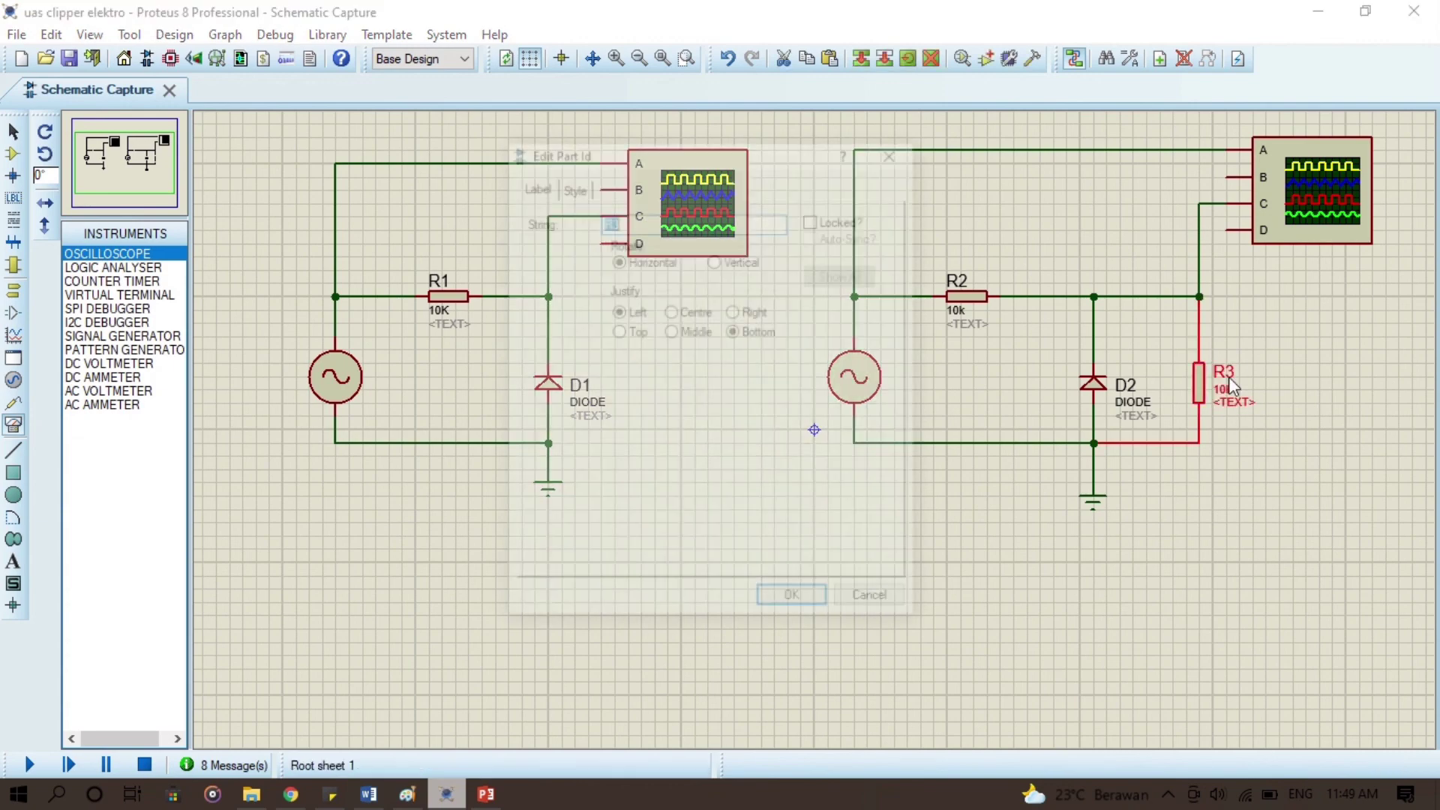
pyautogui.write('R')
pyautogui.press('Return')
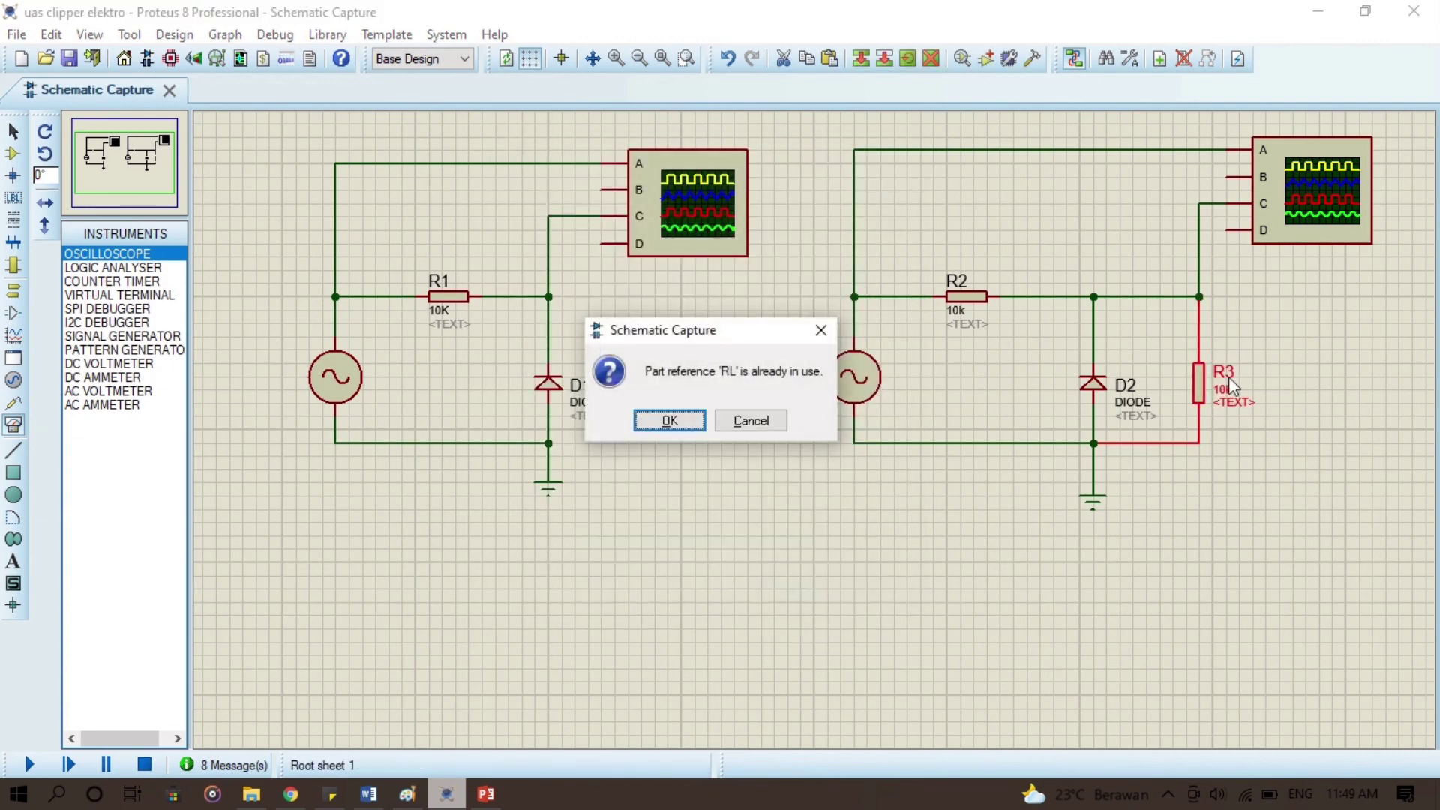
pyautogui.click(670, 421)
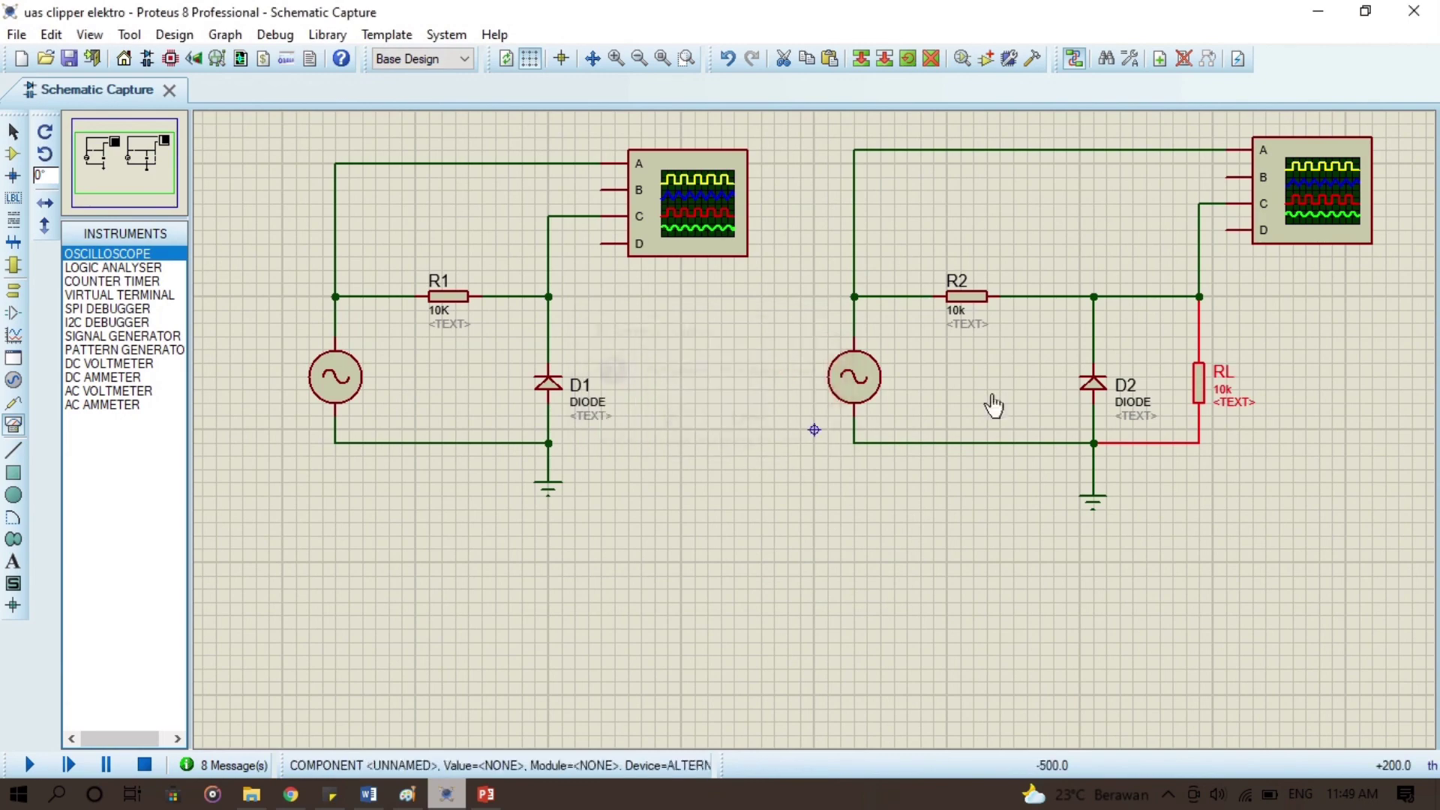
pyautogui.doubleClick(1226, 393)
pyautogui.write('10')
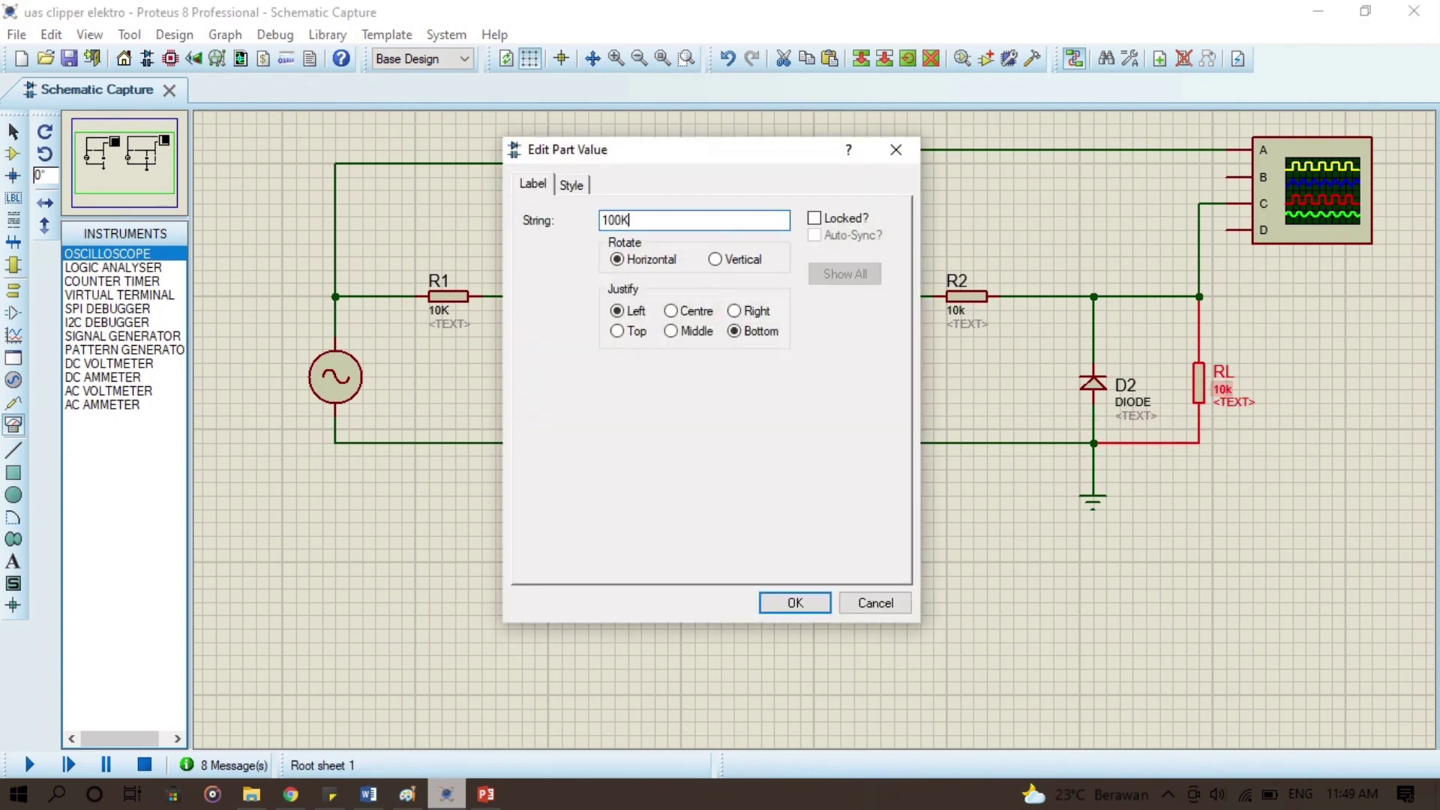
pyautogui.write('0K')
pyautogui.press('Return')
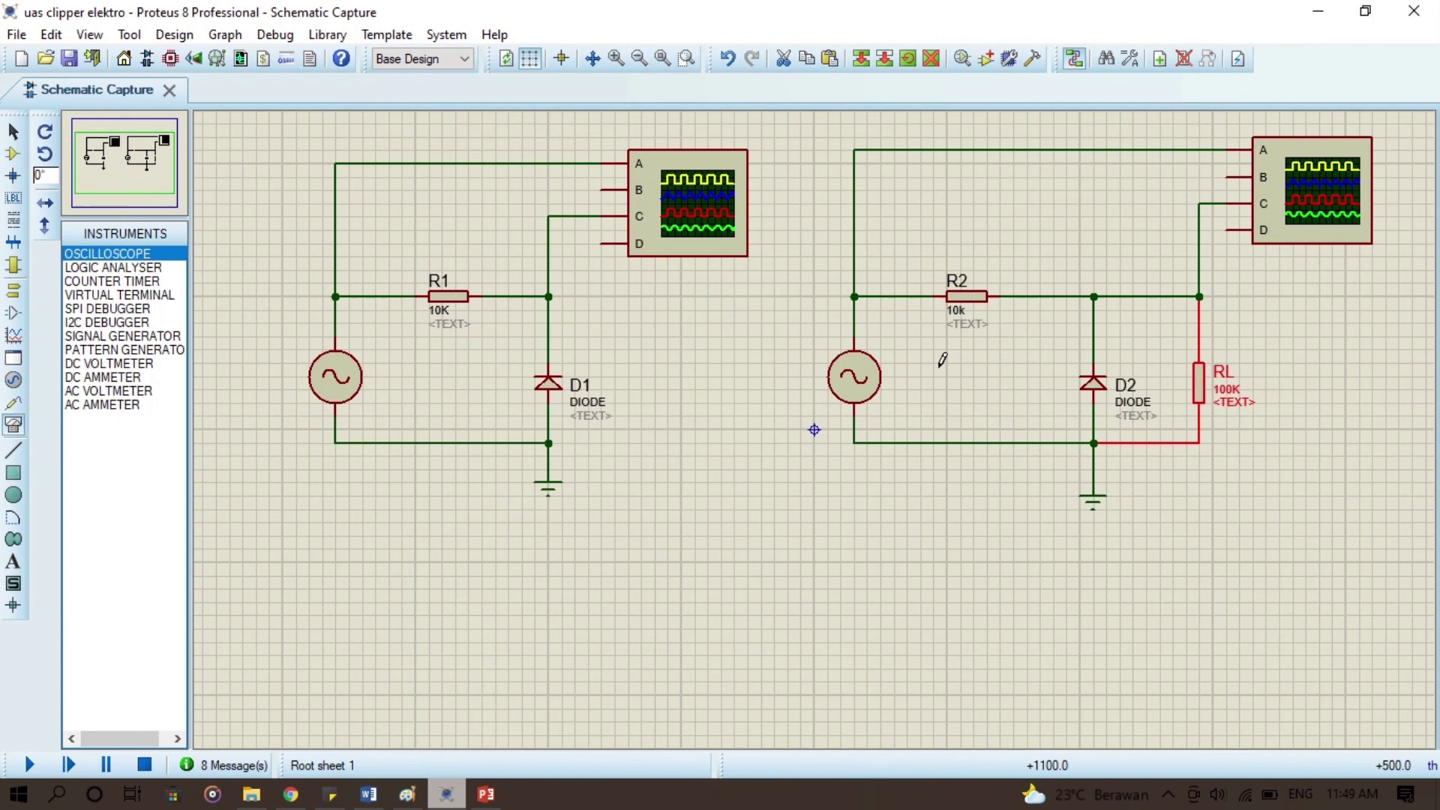
# Step: Set the second circuit's alternator to an amplitude of 20V and a frequency of 50Hz
pyautogui.doubleClick(854, 387)
pyautogui.click(603, 323)
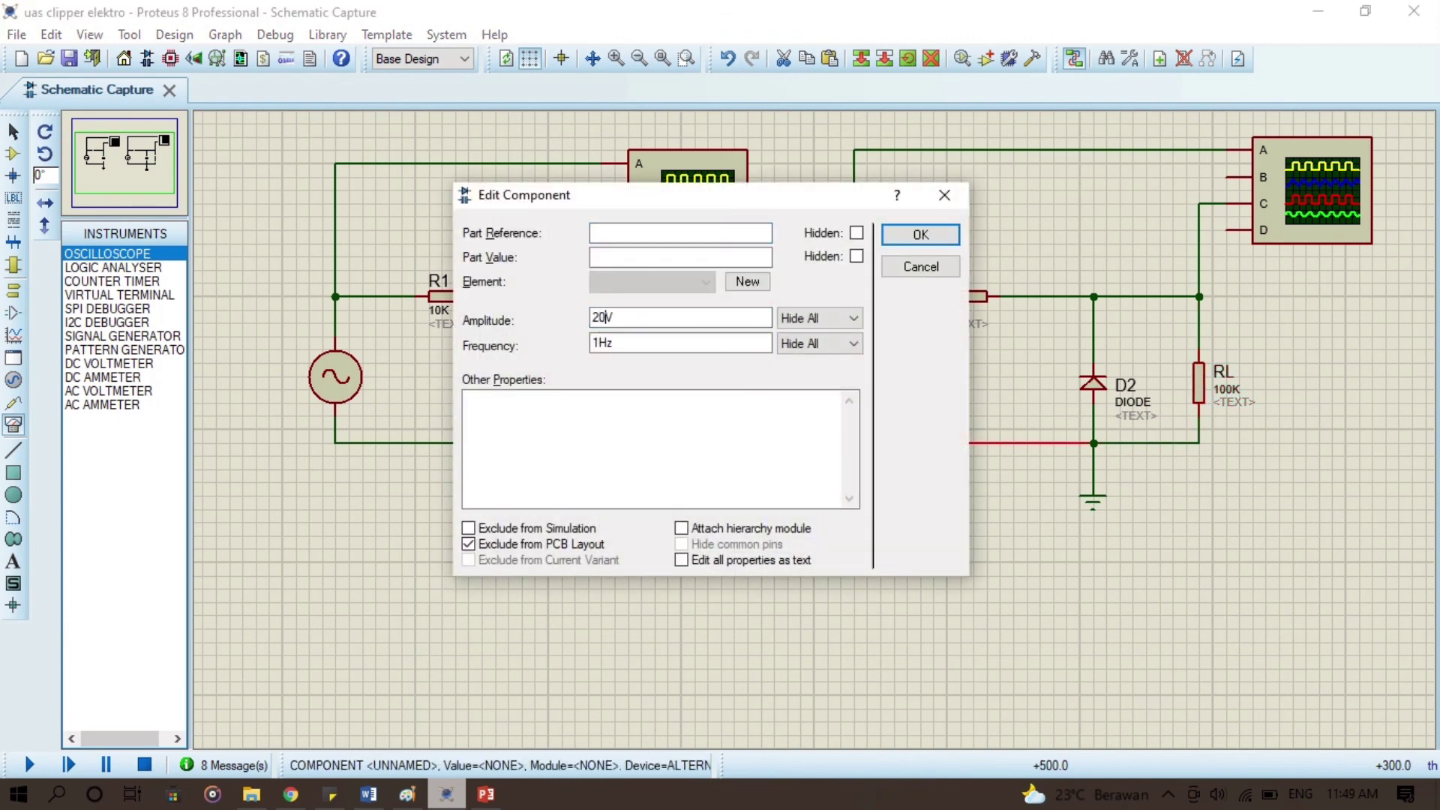
pyautogui.click(598, 342)
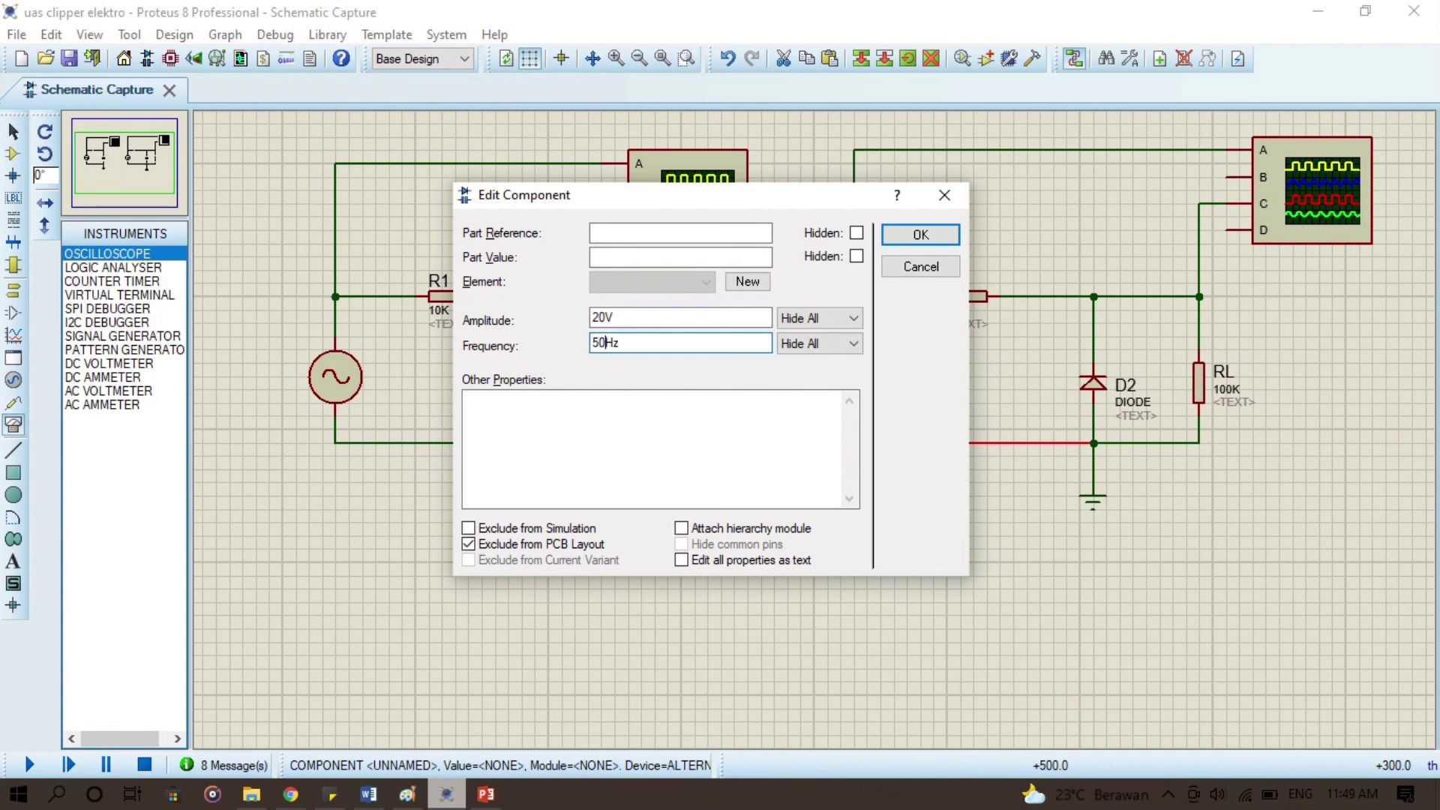
pyautogui.write('50')
pyautogui.press('Return')
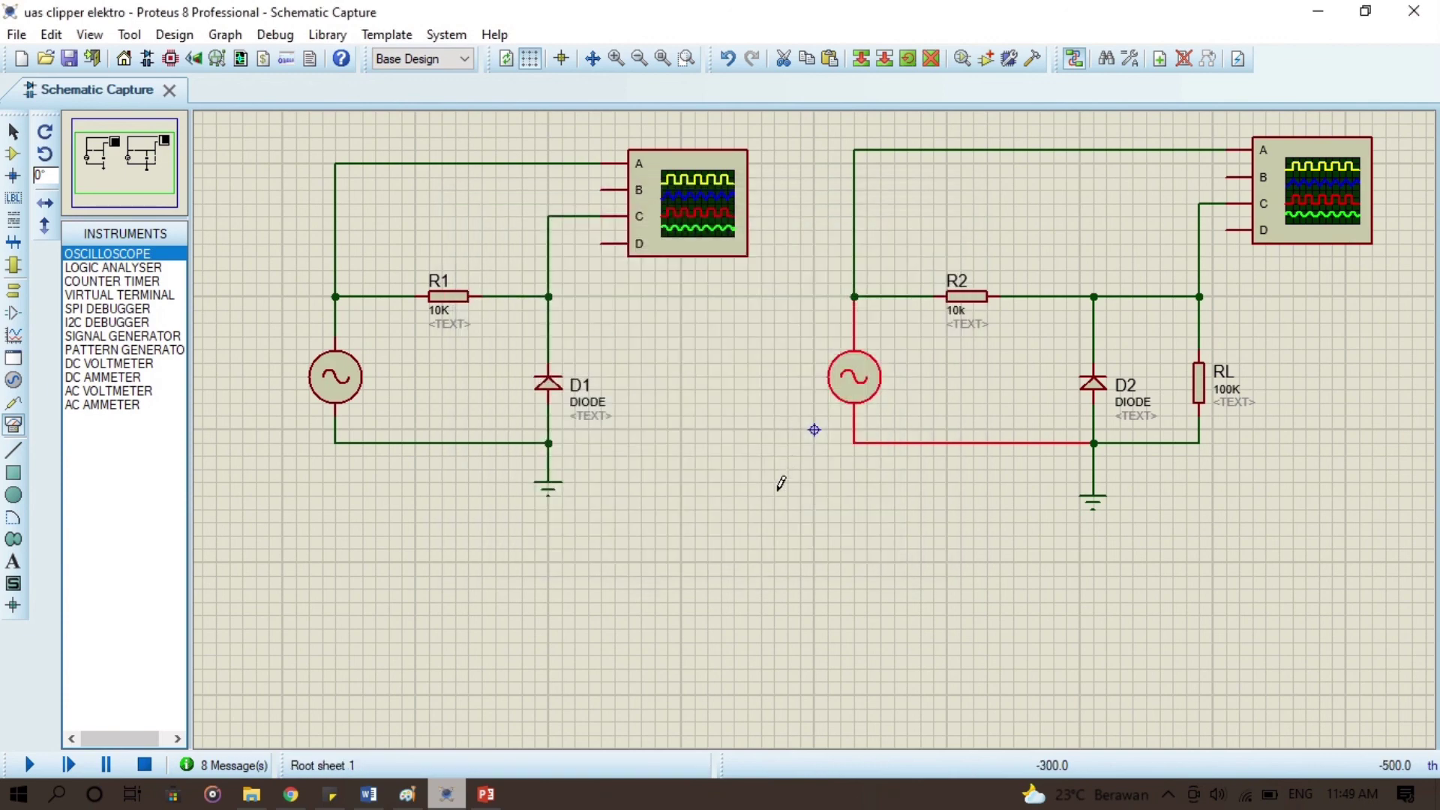
# Step: Run the simulation and turn on A+B and C+D on the first circuit's oscilloscope
pyautogui.press('F12')
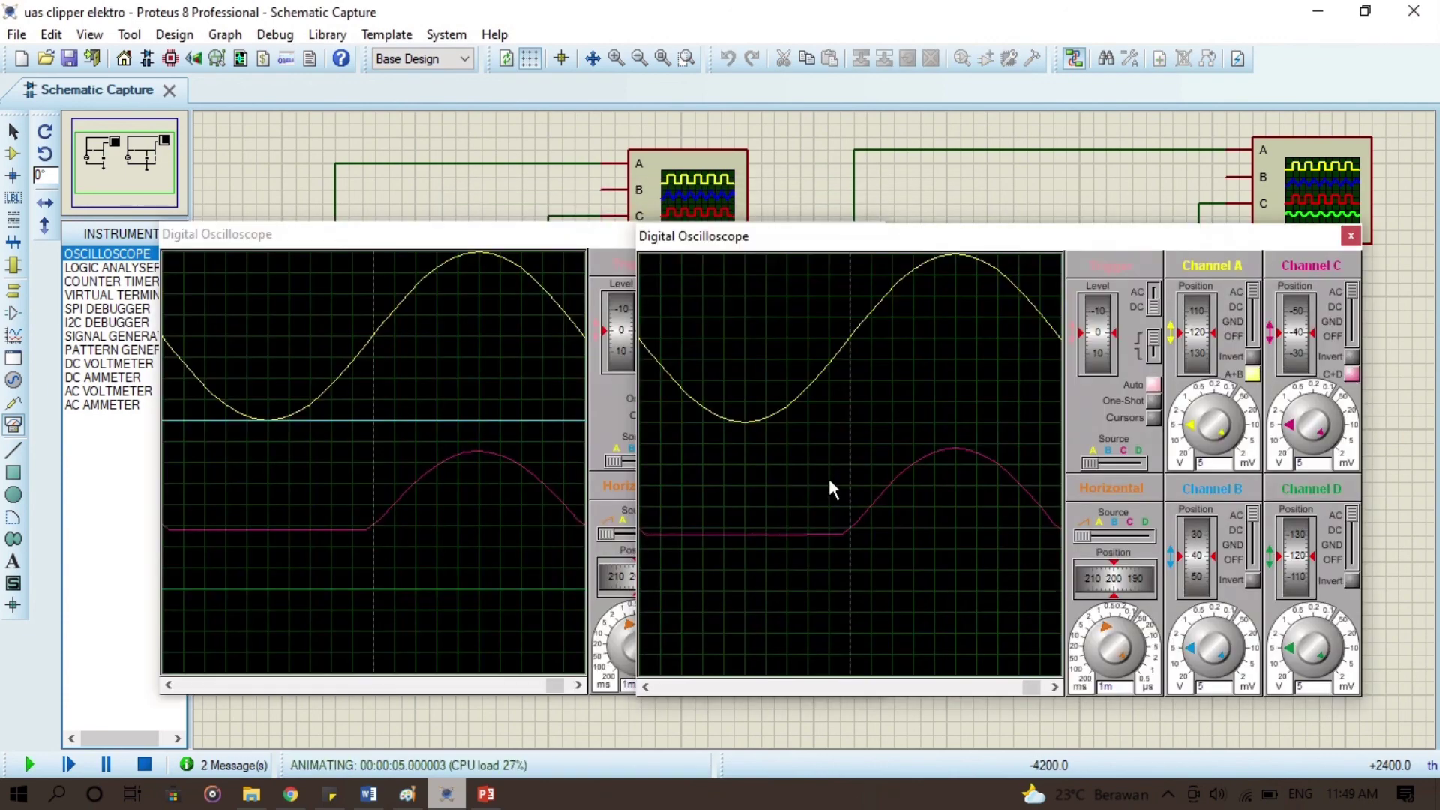
pyautogui.click(601, 232)
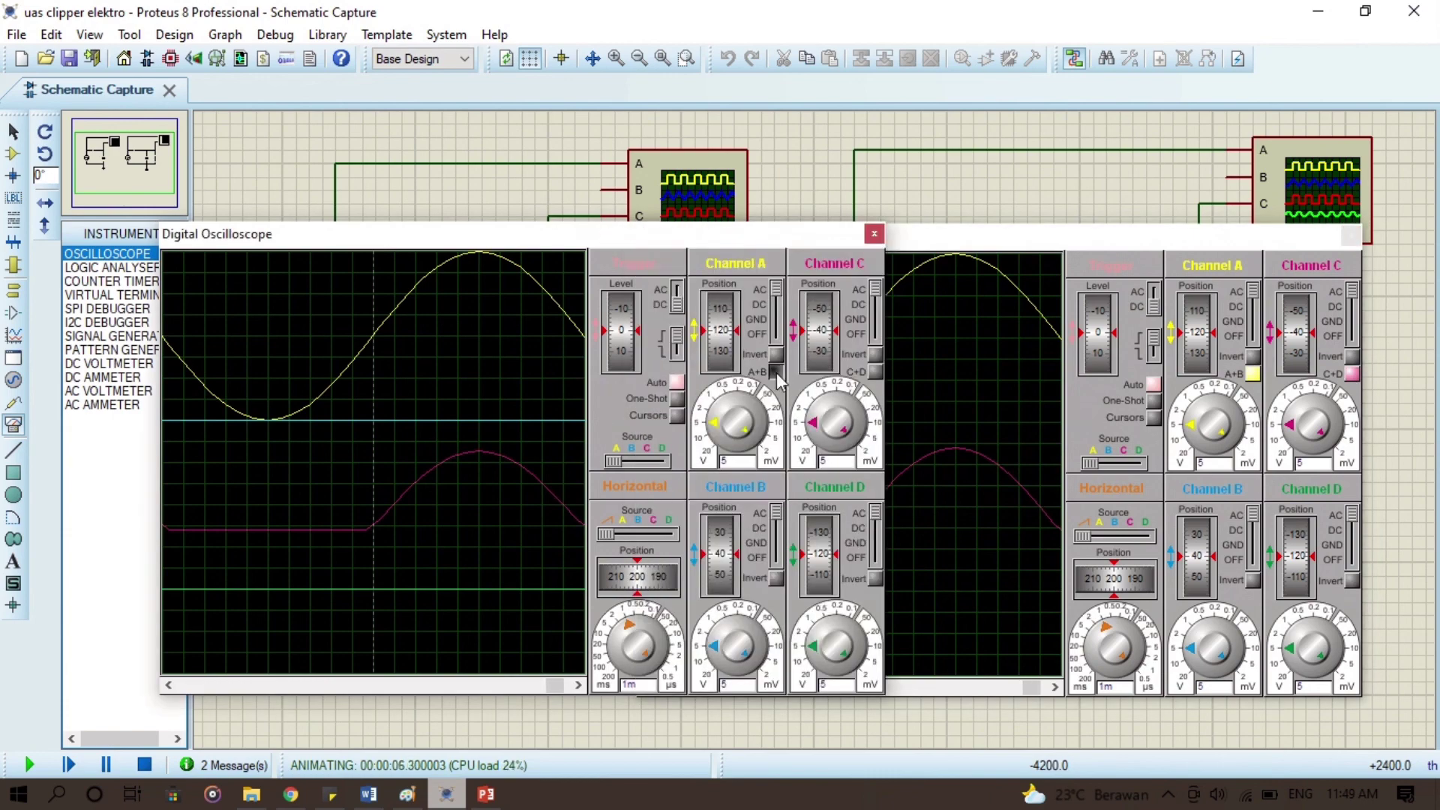
pyautogui.click(877, 371)
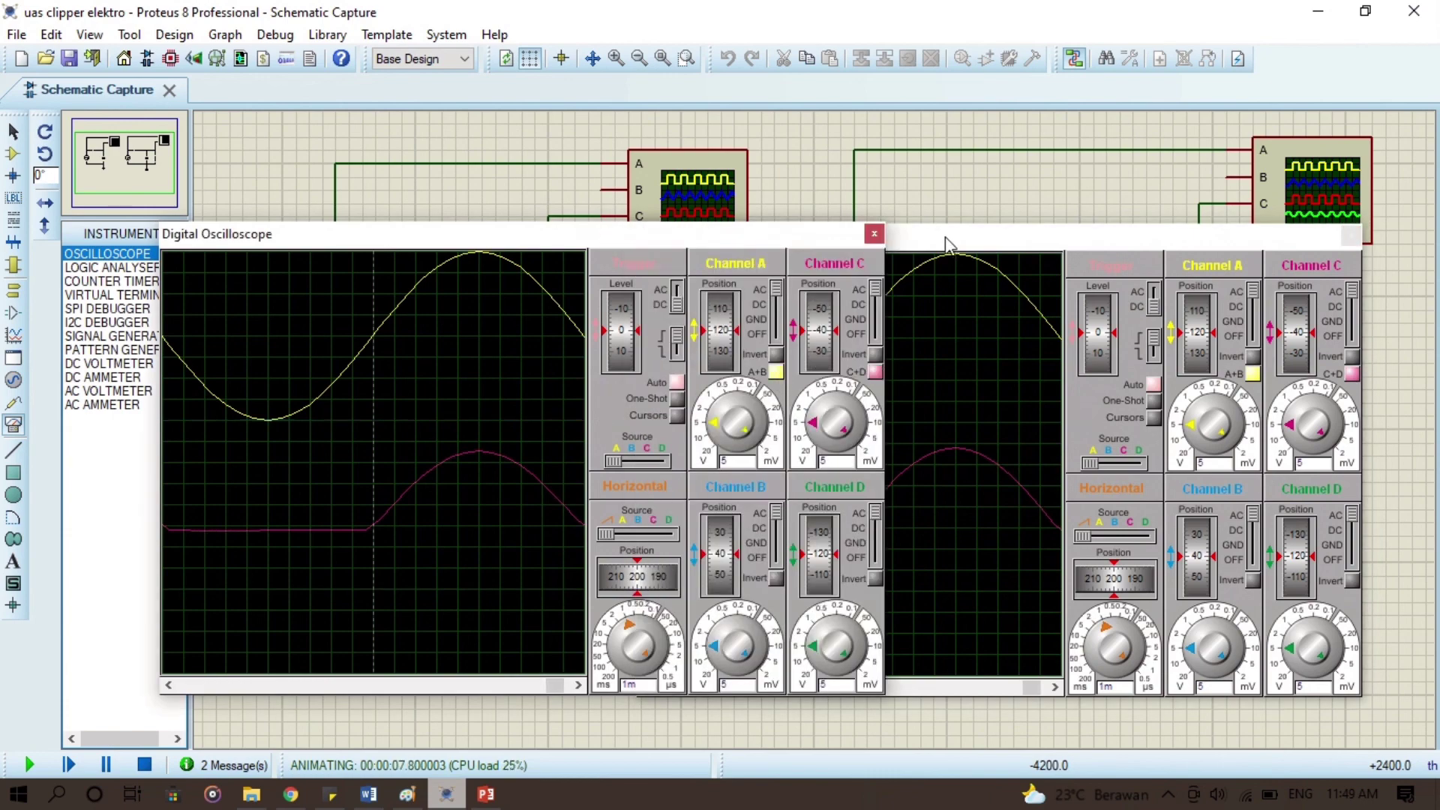
pyautogui.click(945, 238)
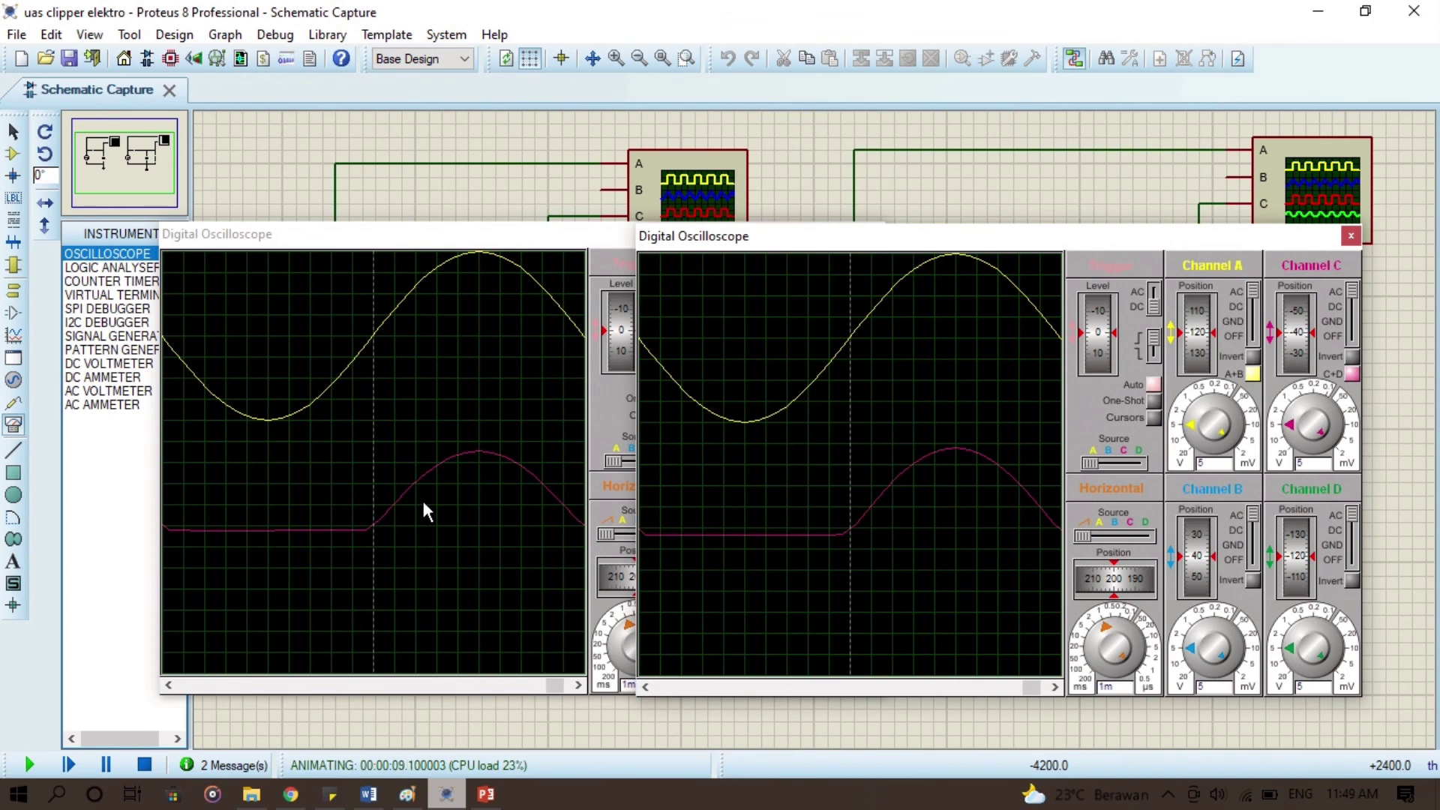
# Step: Set the timebase to 5 ms on the first oscilloscope and 2 ms on the second, and move the first oscilloscope's window slightly left
pyautogui.scroll(-2, 424, 504)
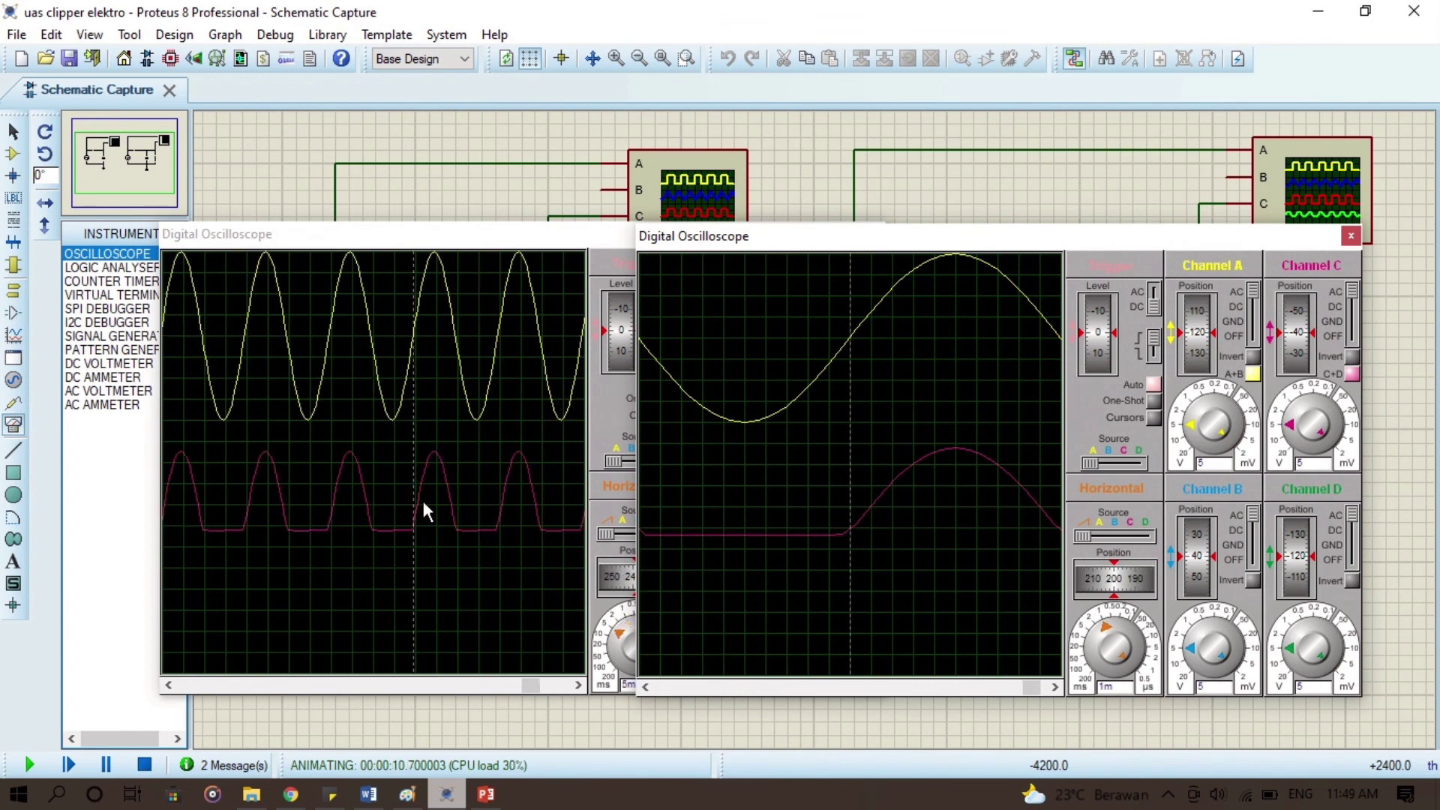
pyautogui.scroll(-1, 932, 408)
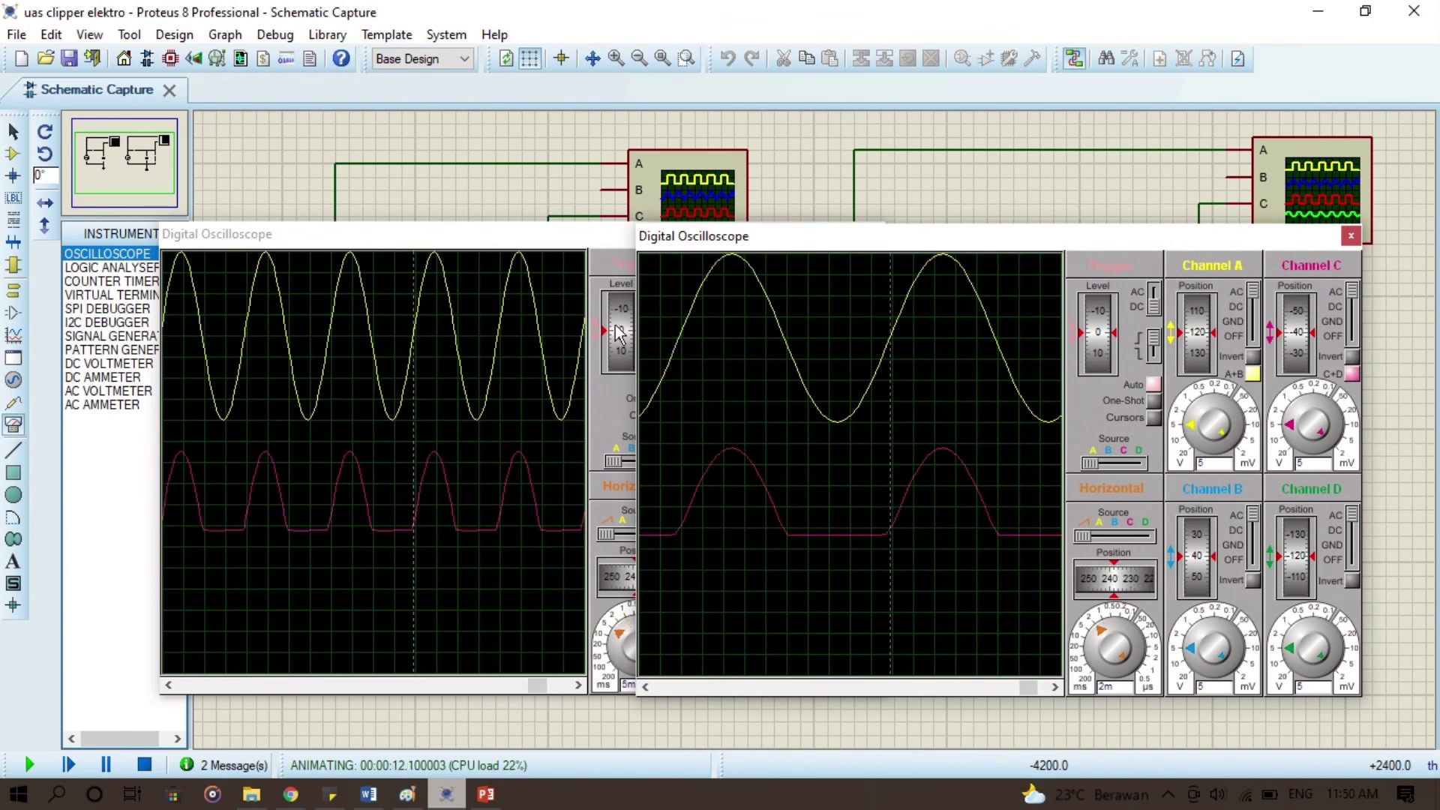
pyautogui.click(515, 241)
pyautogui.moveTo(514, 241); pyautogui.dragTo(474, 235)
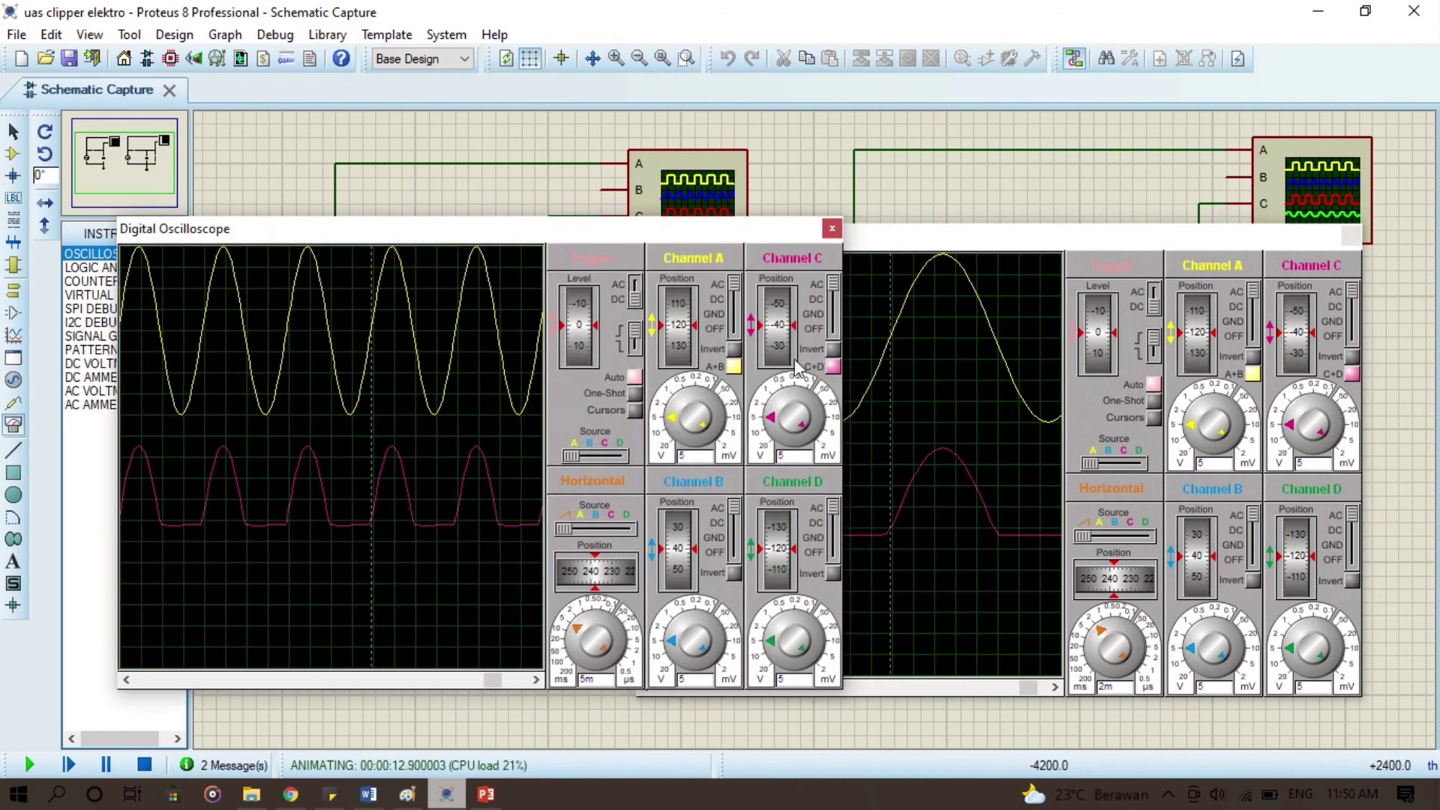
# Step: Overlay channel A on channel C on both oscilloscopes, with position -40 on the second, and set the first one's timebase to 2 ms
pyautogui.moveTo(688, 332); pyautogui.dragTo(679, 401)
pyautogui.moveTo(683, 318); pyautogui.dragTo(684, 321)
pyautogui.moveTo(1197, 331)
pyautogui.mouseDown()
pyautogui.moveTo(1207, 405)
pyautogui.moveTo(1197, 330)
pyautogui.mouseUp()
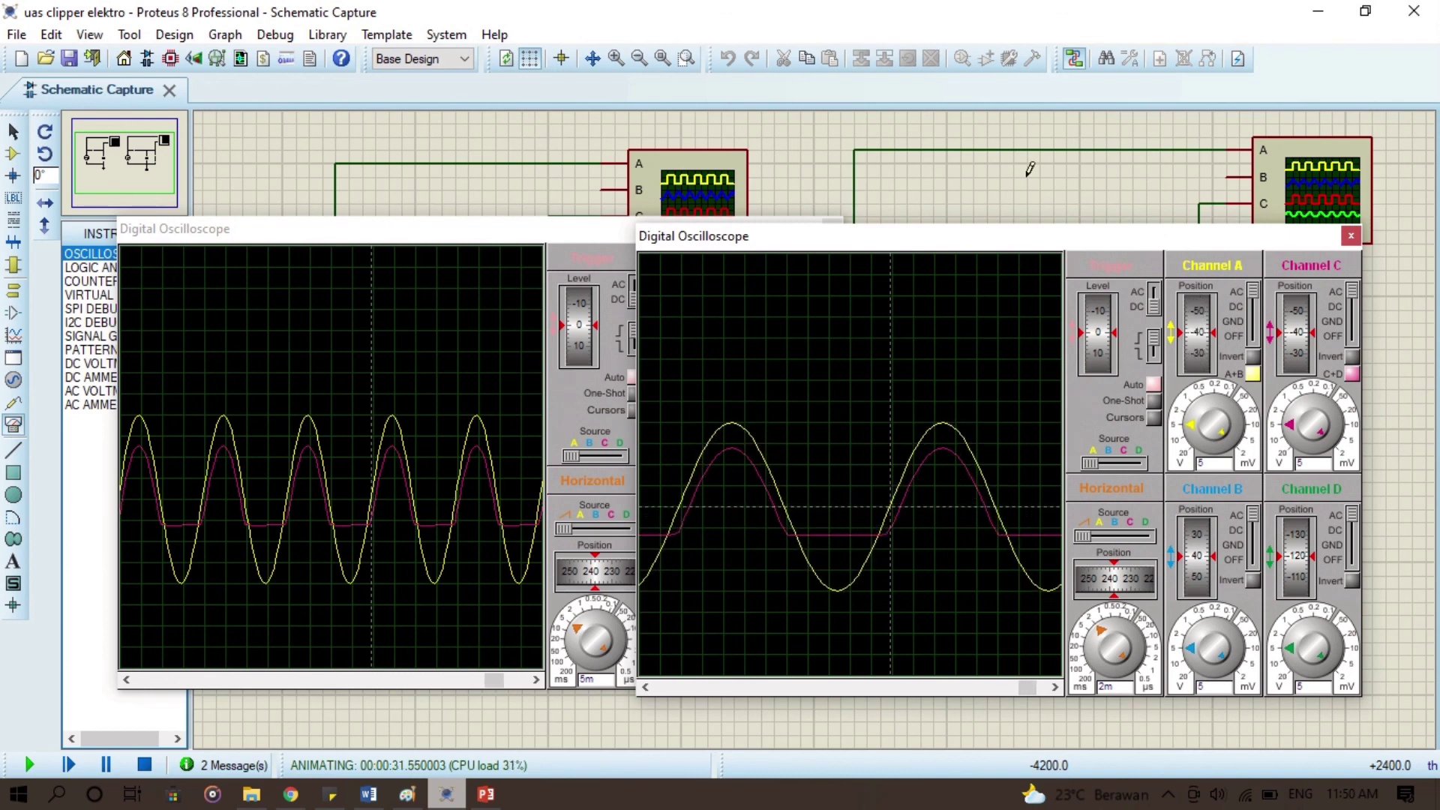
pyautogui.scroll(1, 475, 450)
pyautogui.click(463, 136)
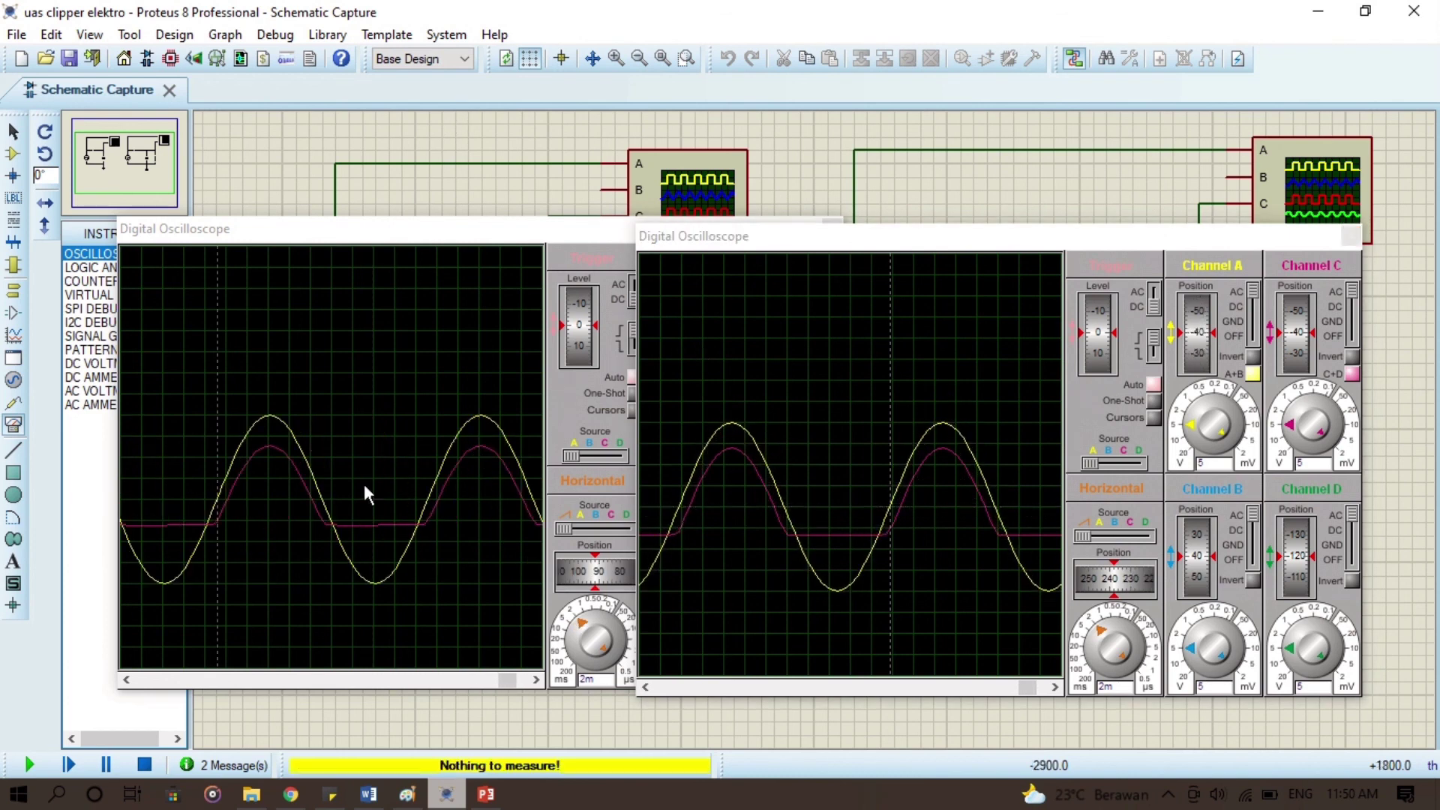